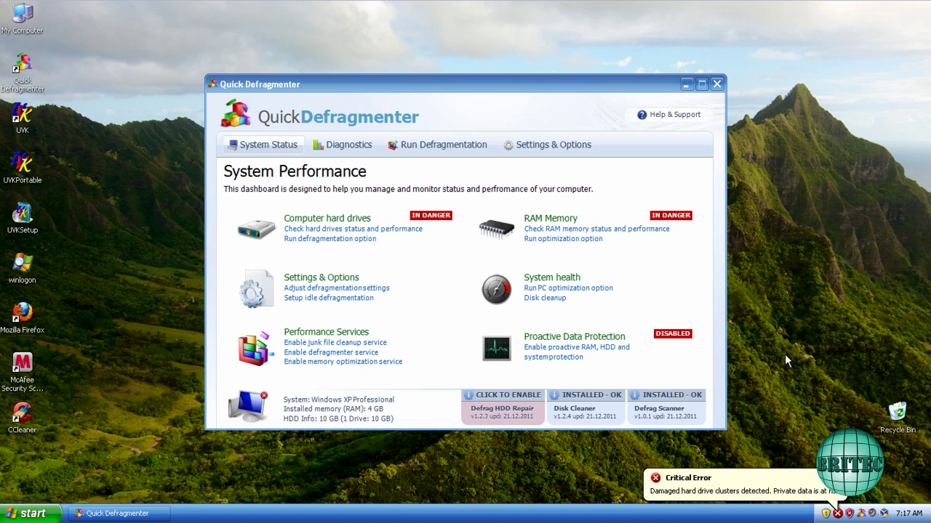
Step: Examine Quick Defragmenter's System Status, Diagnostics, Run Defragmentation and Settings & Options pages, accepting the unresolved-errors warning
left_click(469, 88)
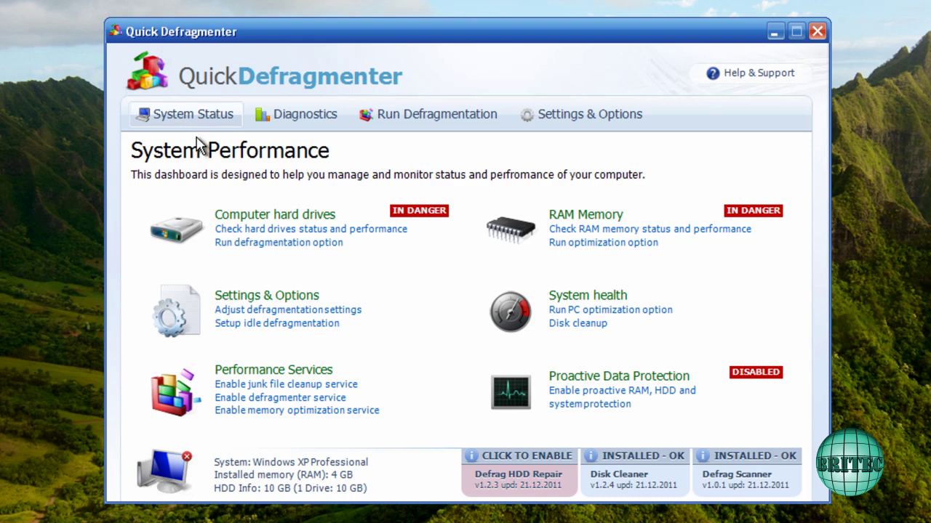
left_click(268, 237)
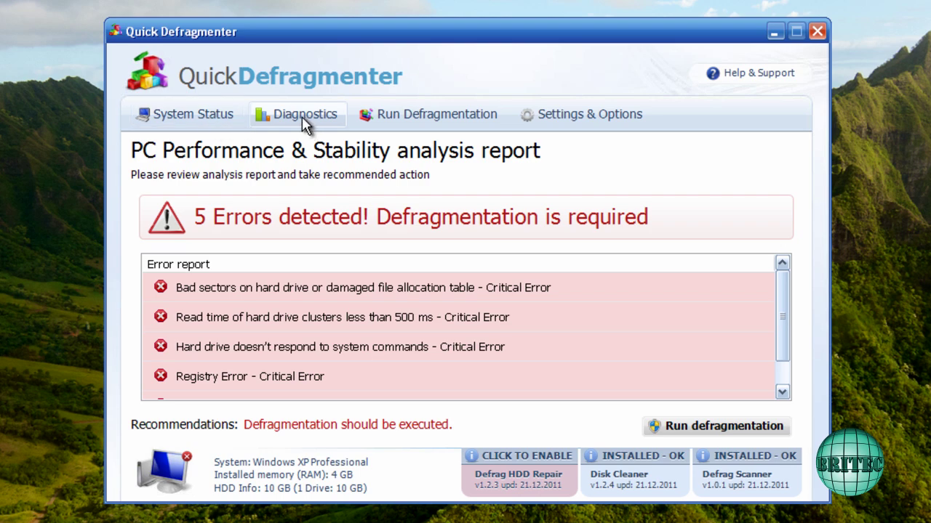
left_click(382, 118)
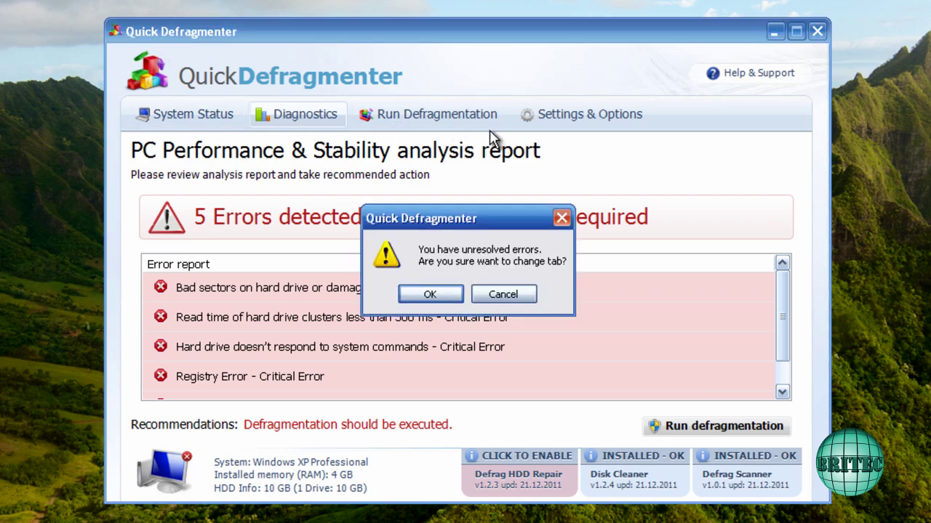
left_click(429, 296)
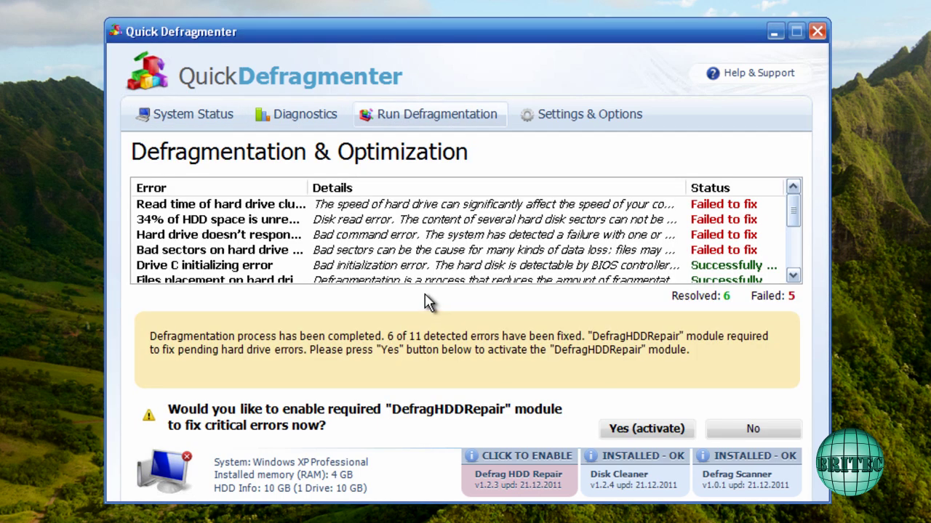
left_click(586, 124)
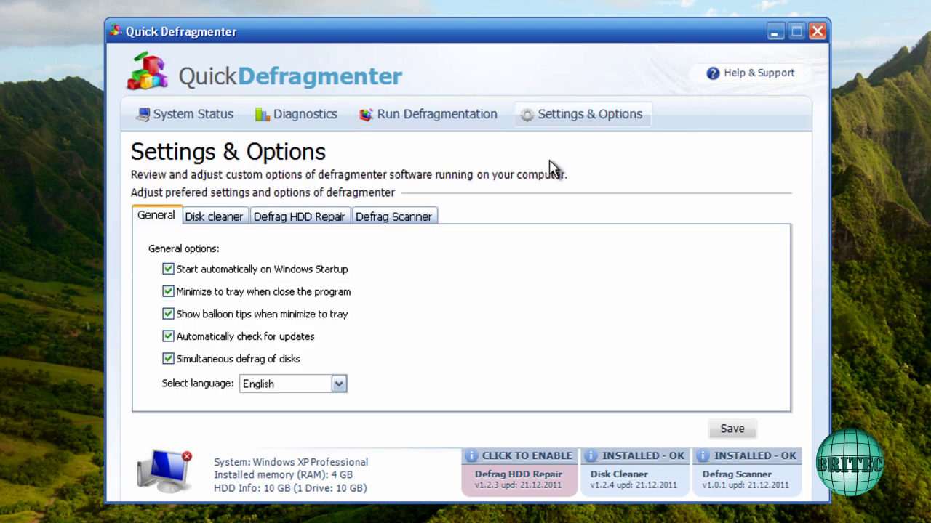
left_click(191, 124)
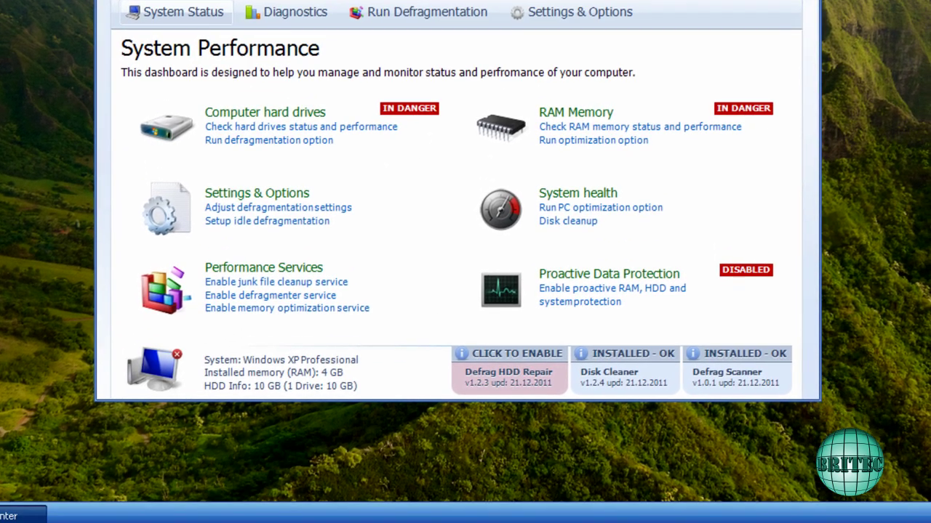
Step: Try to open Windows Task Manager and dismiss the hard drive error
right_click(456, 515)
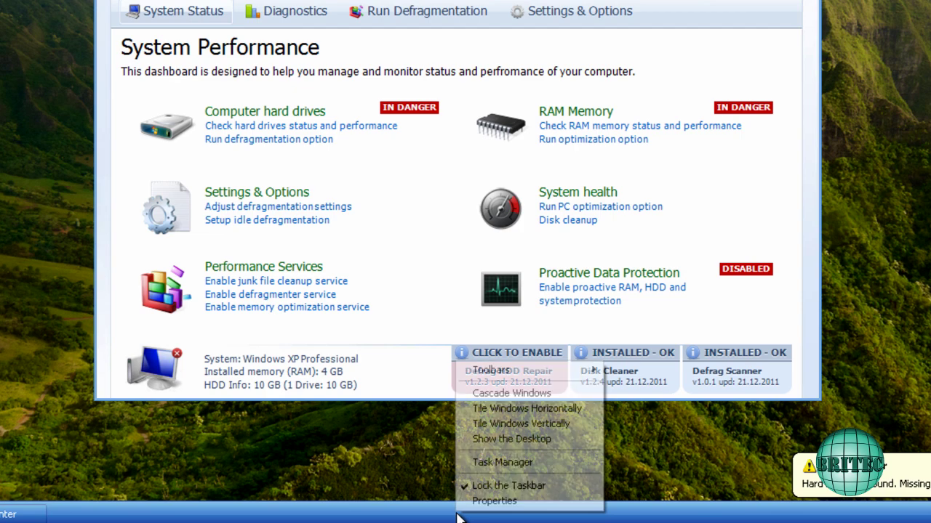
left_click(491, 464)
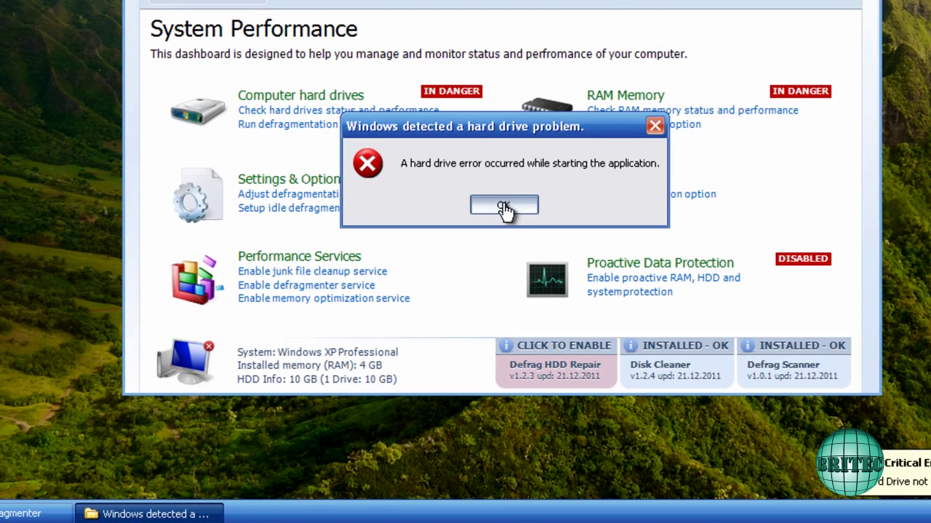
left_click(455, 216)
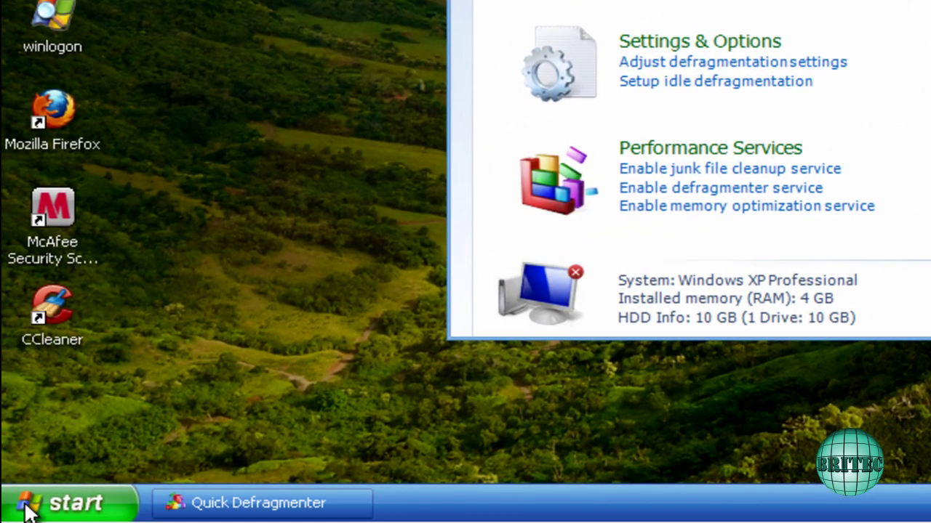
Step: Try to launch the command prompt by running cmd
left_click(58, 501)
left_click(341, 396)
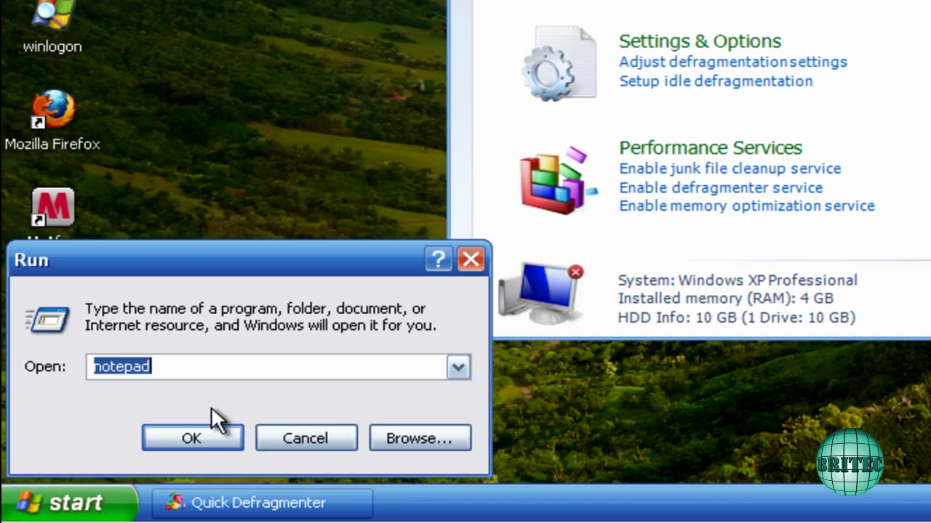
type("cm")
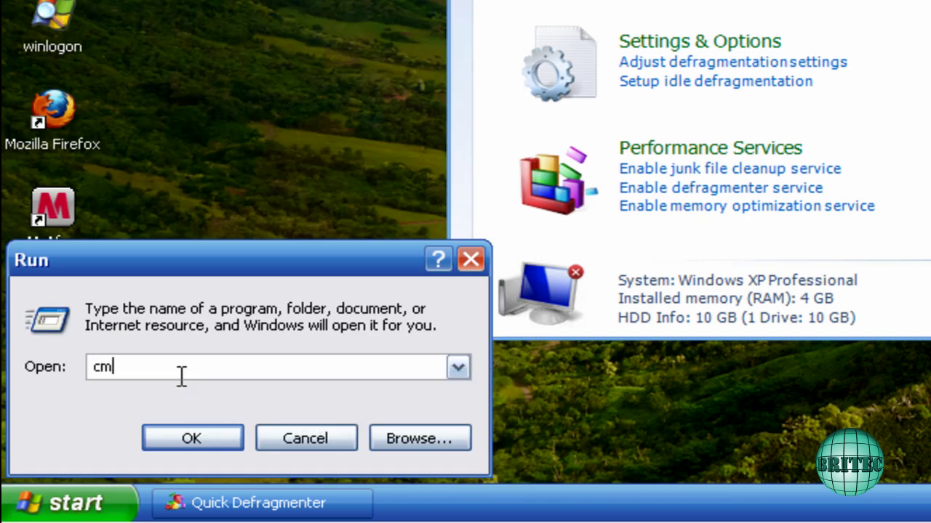
type("d")
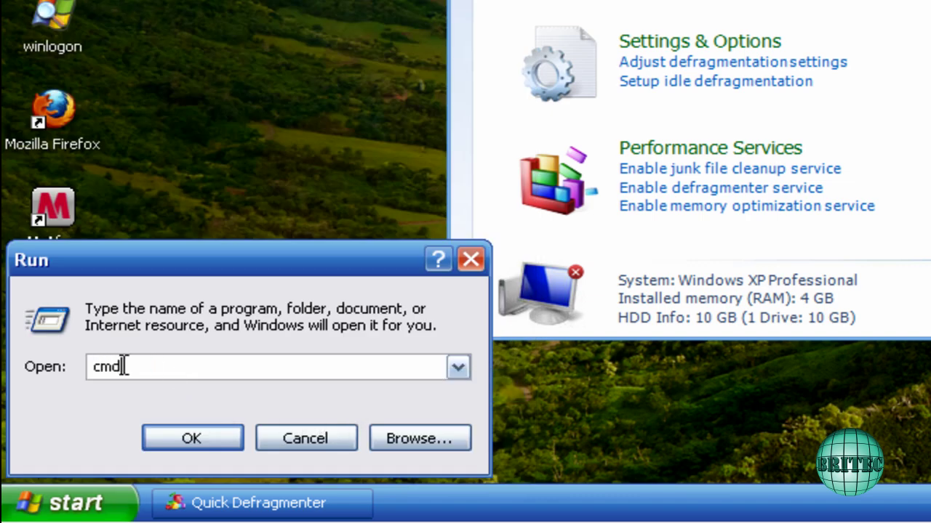
left_click(194, 439)
key("Return")
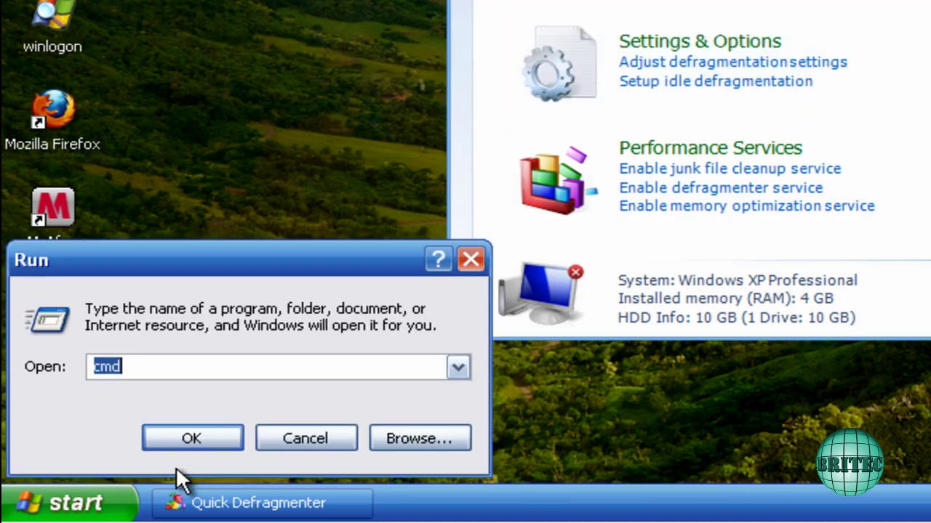
Step: Try to launch the Registry Editor by running regedit, and close the Run dialog
type("regedit")
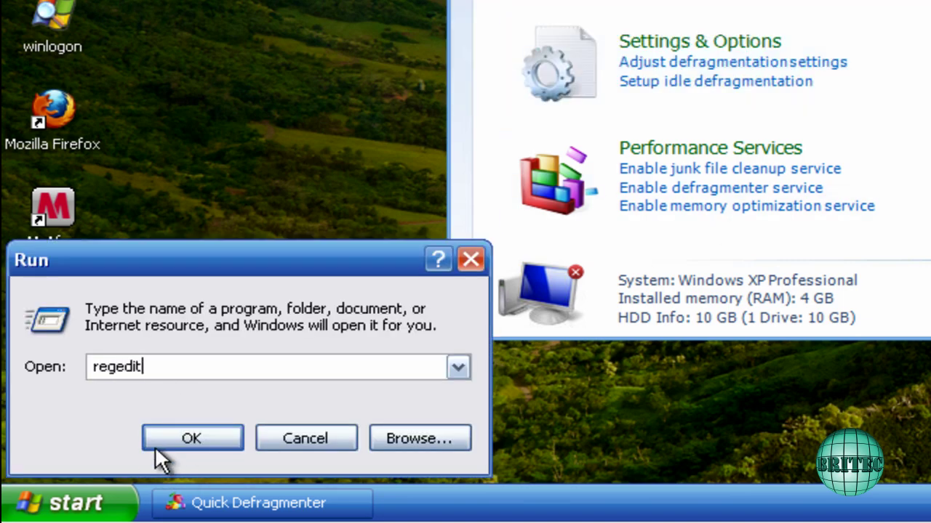
left_click(208, 438)
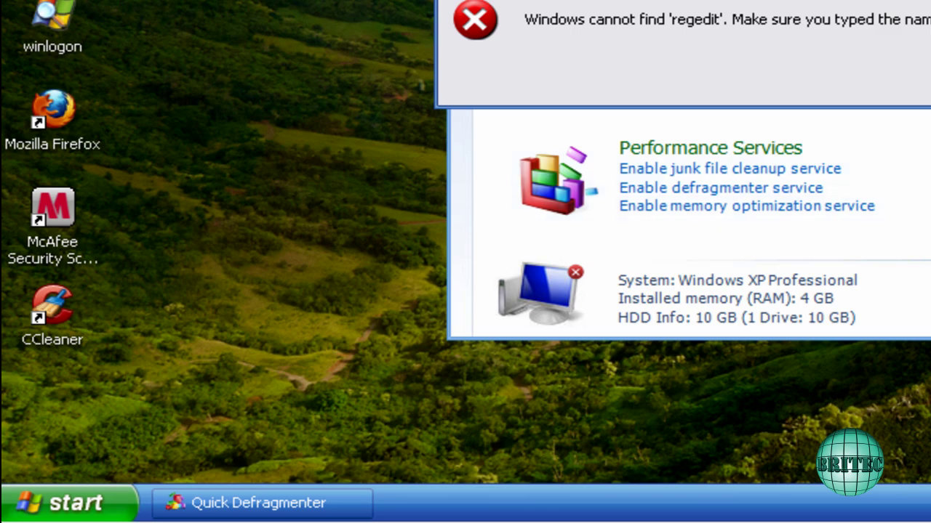
key("Return")
left_click(324, 440)
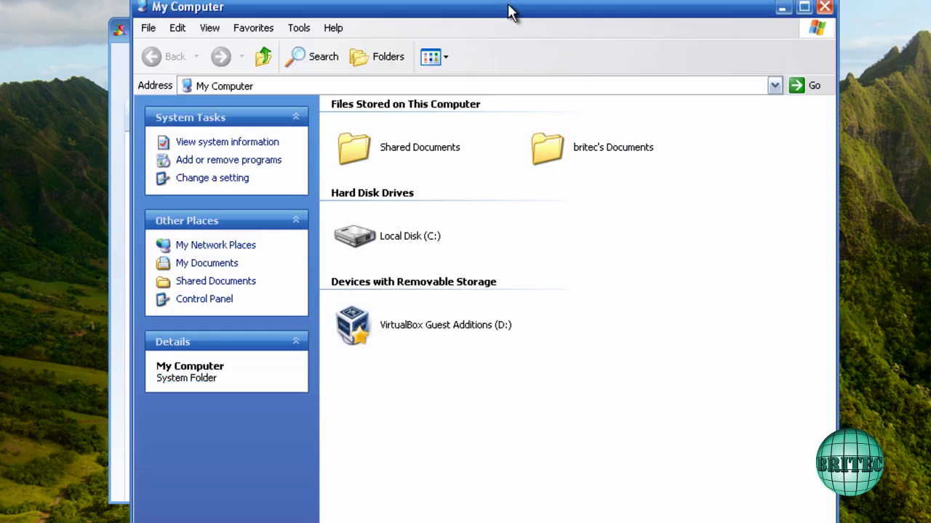
Step: Open the WINDOWS folder on Local Disk (C:) from My Computer and look through the folders it lists
mouse_move(509, 10)
left_mouse_down()
mouse_move(481, 14)
mouse_move(493, 15)
left_mouse_up()
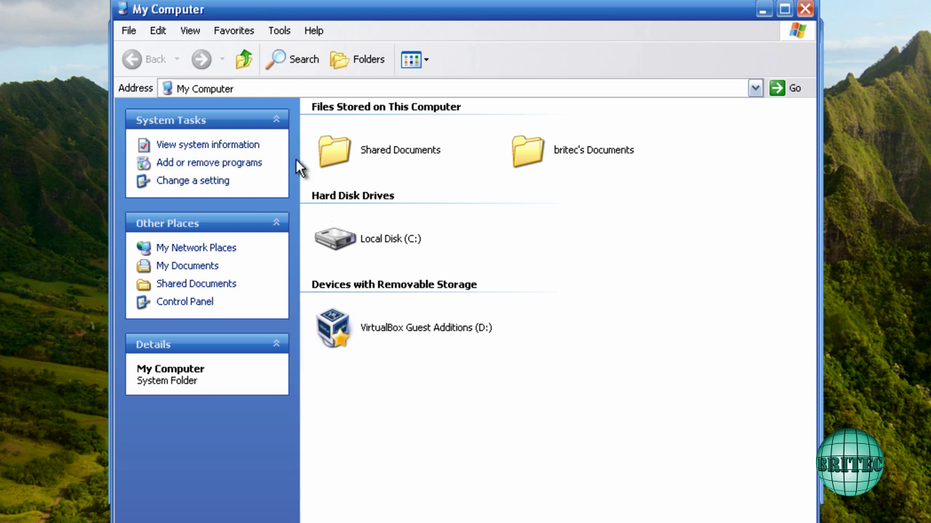
double_click(344, 242)
double_click(357, 182)
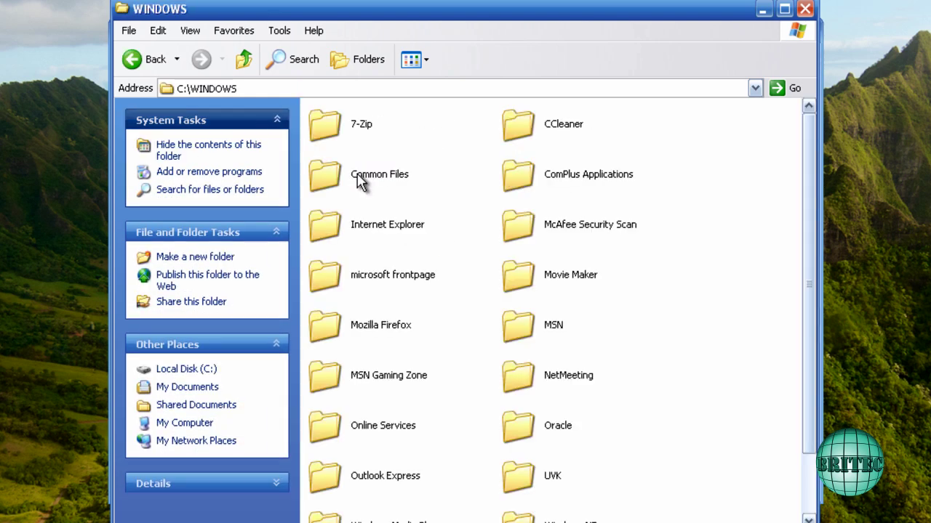
scroll(698, 424, "down", 2)
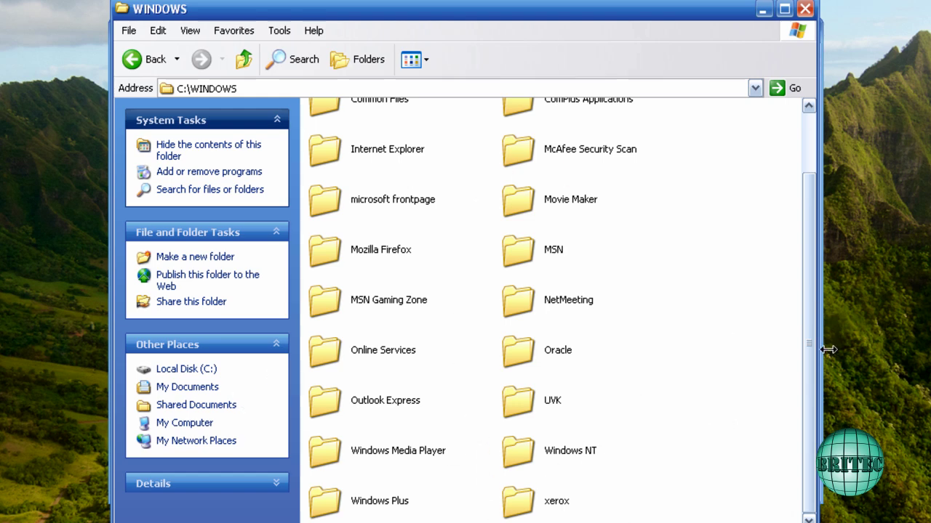
left_click_drag(809, 348, 812, 274)
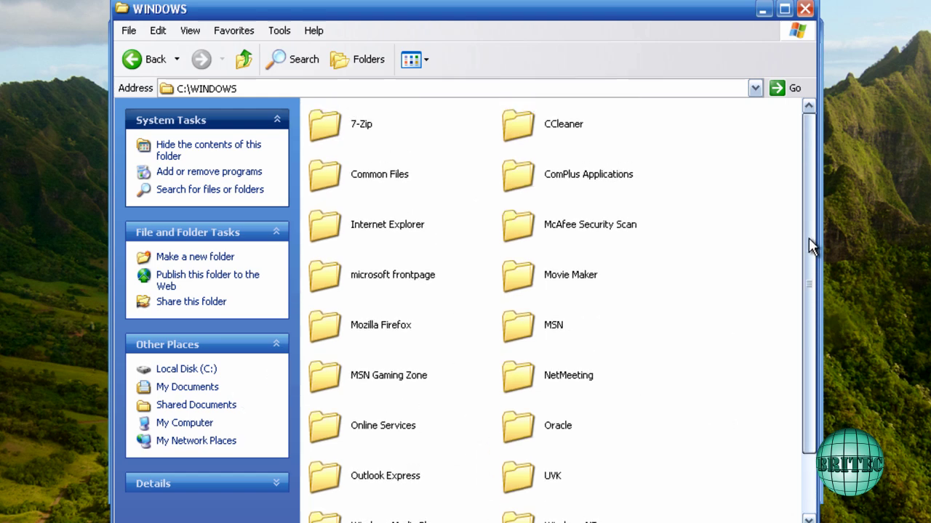
left_click_drag(809, 242, 810, 398)
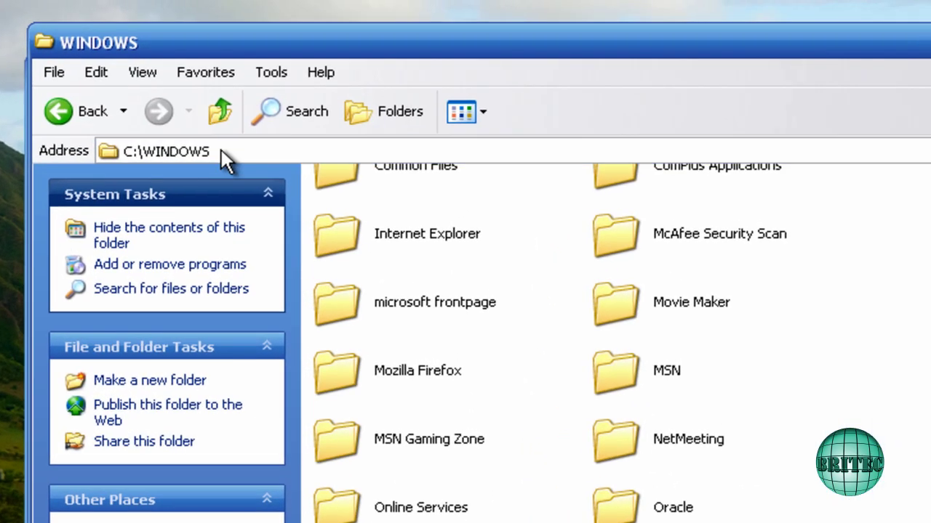
Step: Go to the folder C:\WINDOWS\system32 to check its contents
left_click(244, 88)
left_click(228, 152)
type("\\sys")
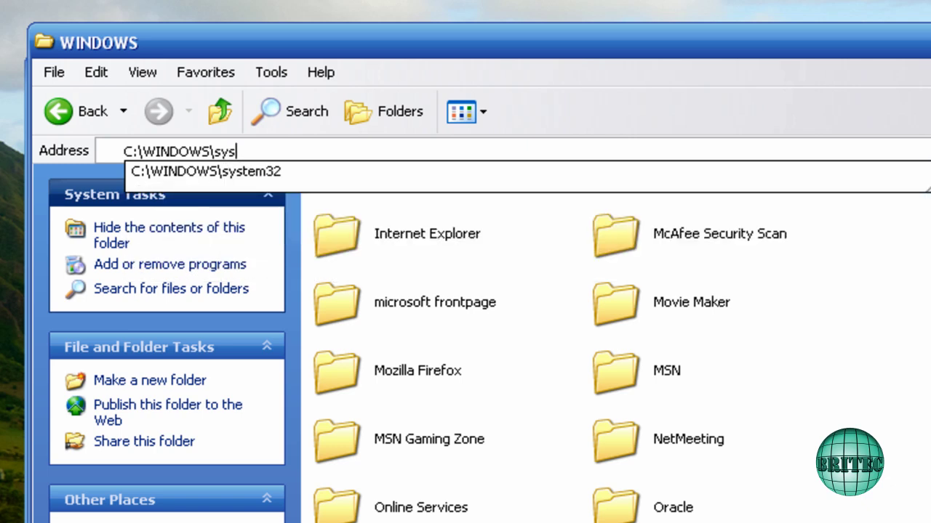
type("tem32")
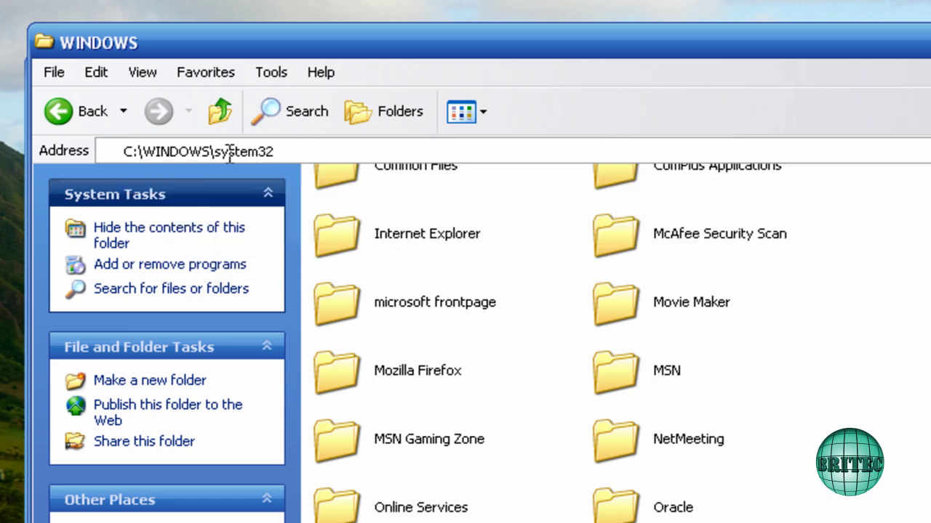
key("Return")
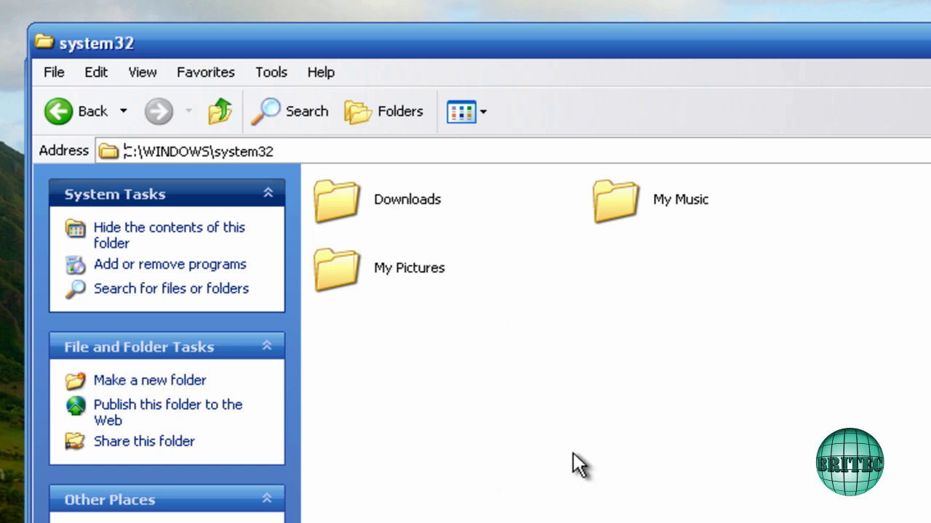
Step: Return to Local Disk (C:) and open the britec profile folder inside Documents and Settings
left_click(80, 106)
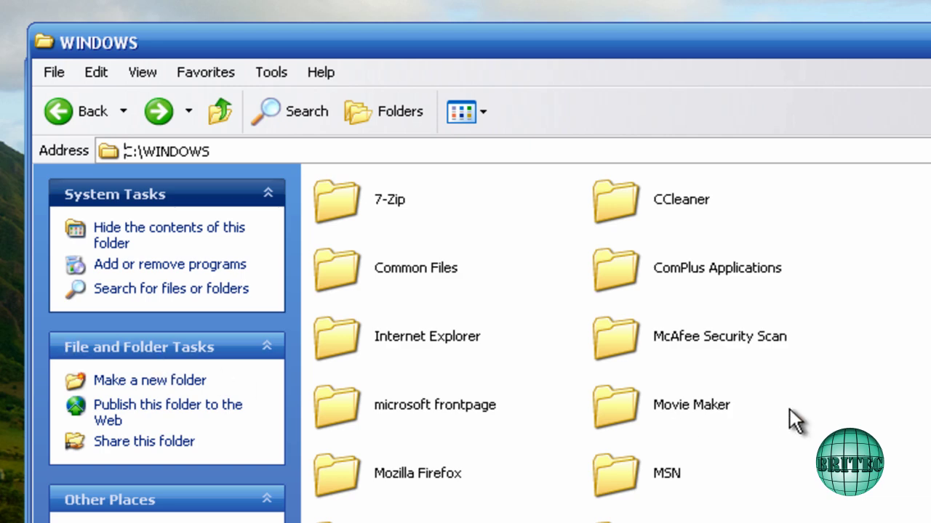
left_click(71, 109)
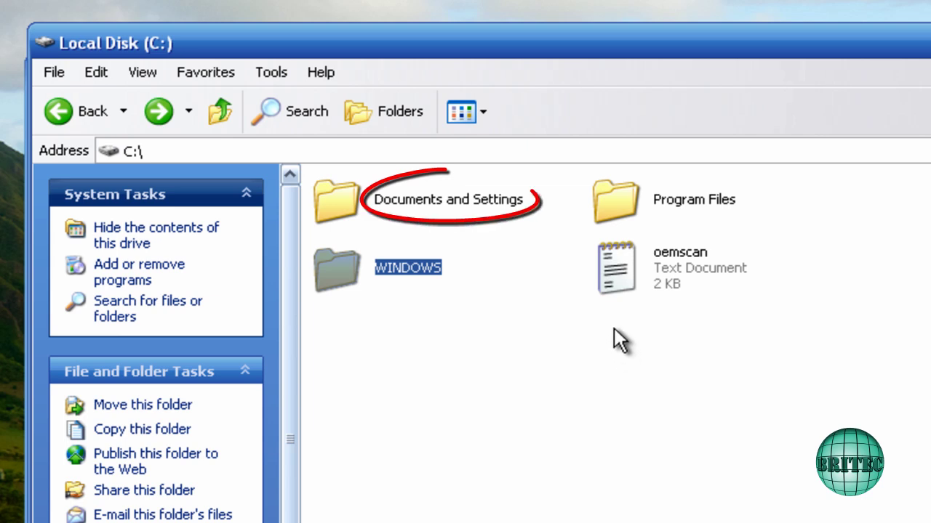
left_click(413, 201)
mouse_move(412, 205)
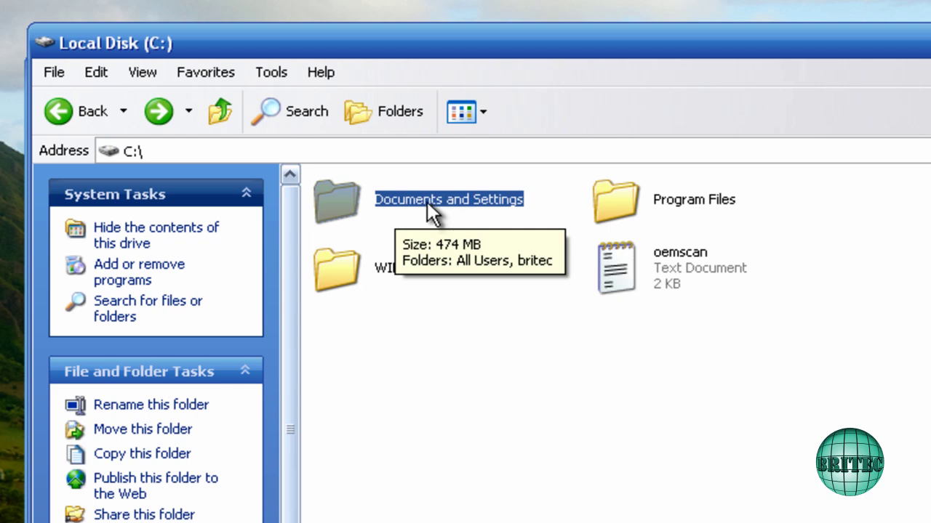
double_click(428, 201)
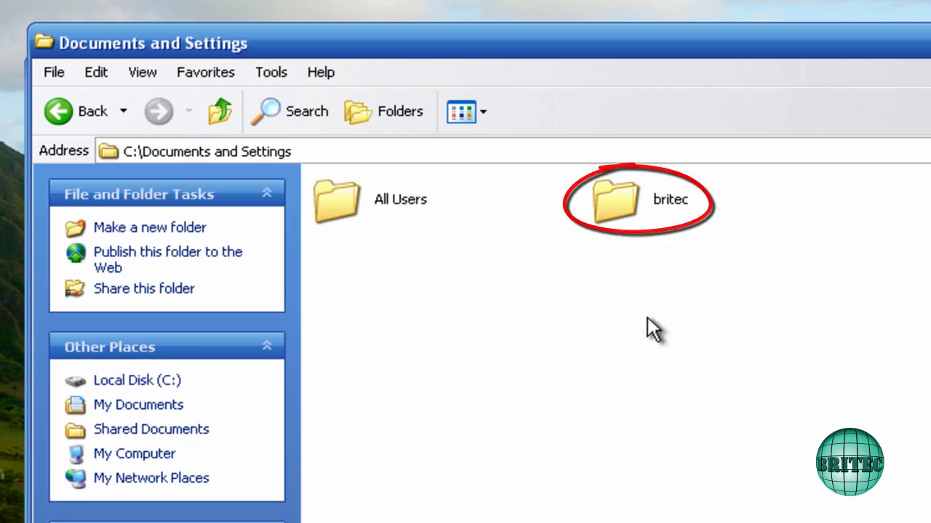
double_click(632, 203)
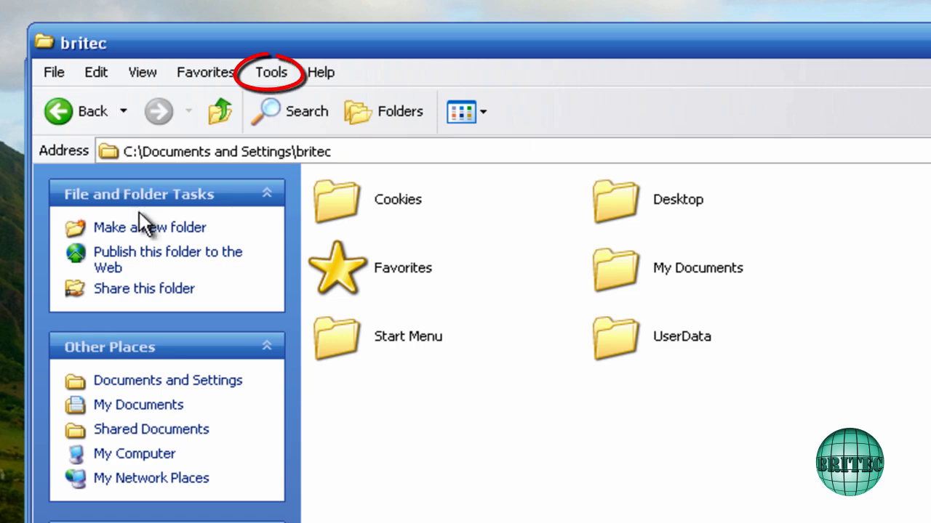
Step: In Folder Options, enable Show hidden files and folders, turn off Hide extensions for known file types, and apply the settings
left_click(269, 73)
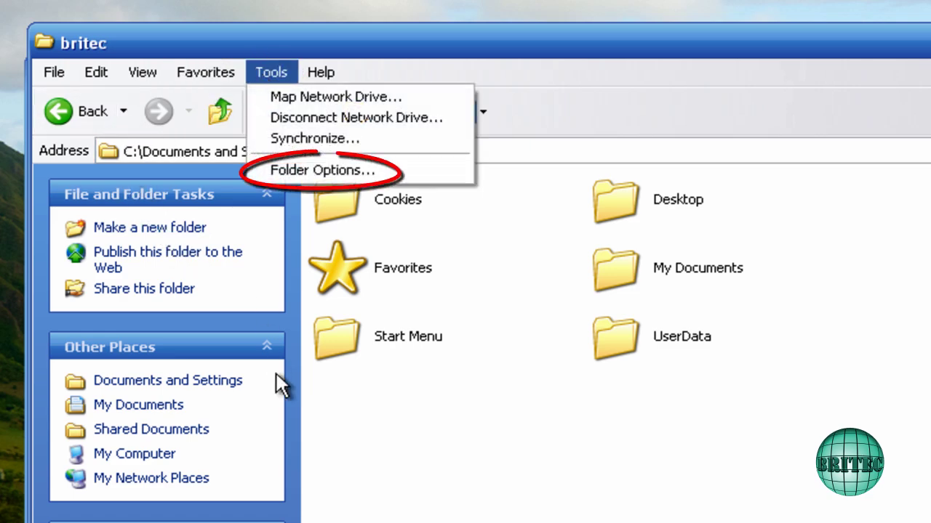
left_click(317, 172)
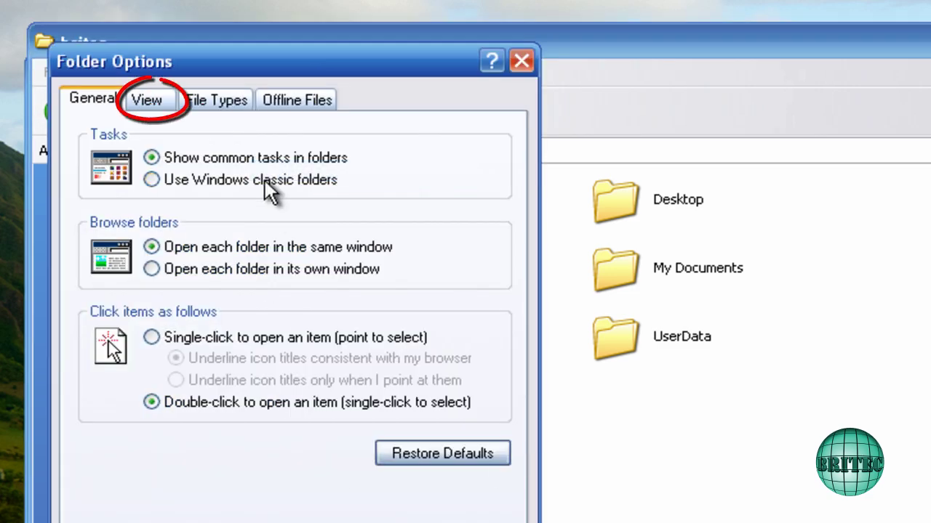
mouse_move(212, 63)
left_mouse_down()
mouse_move(219, 179)
mouse_move(238, 172)
left_mouse_up()
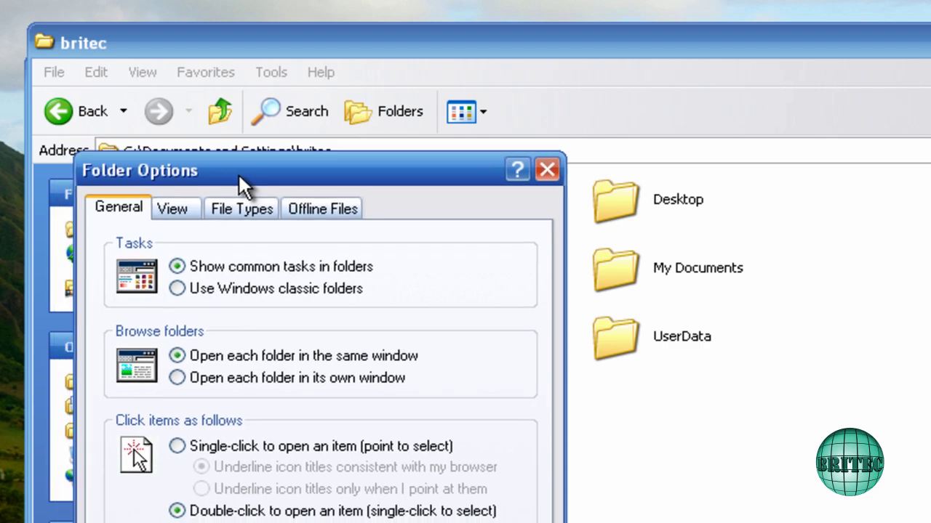
left_click(185, 205)
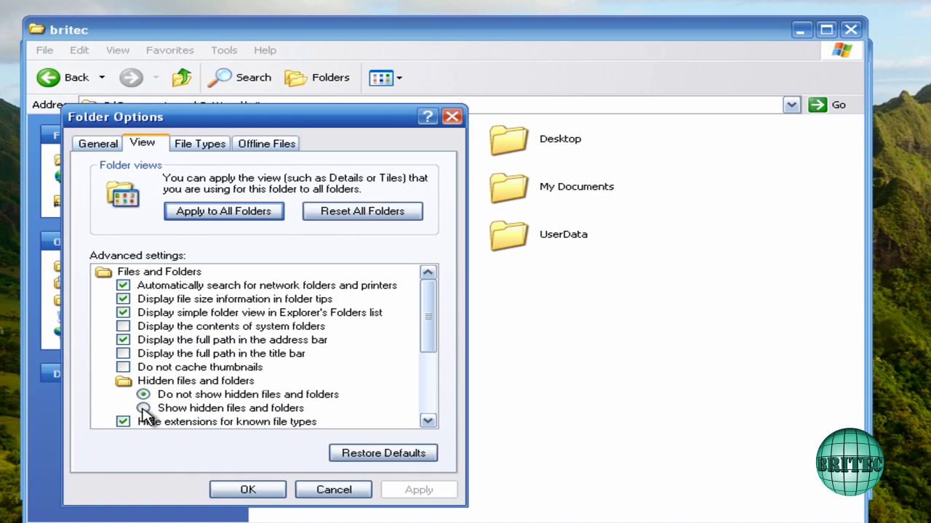
left_click(143, 408)
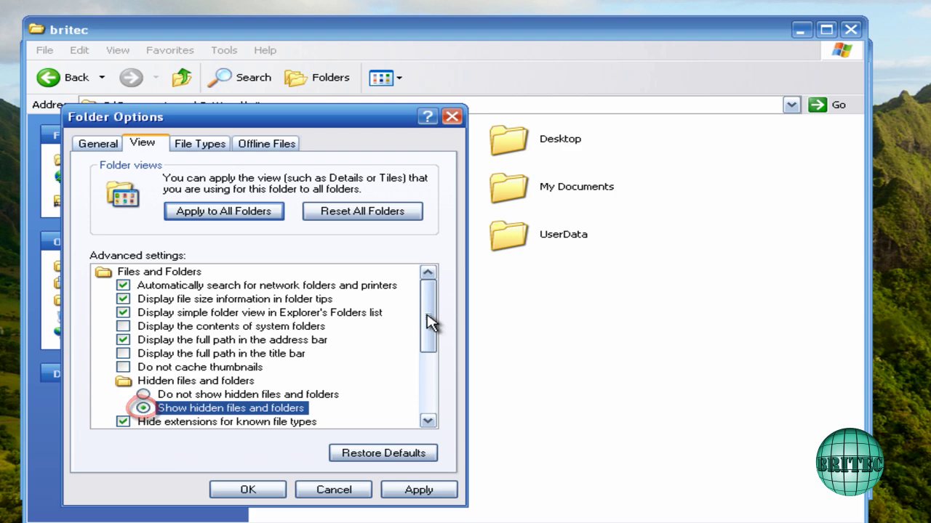
left_click_drag(429, 324, 428, 346)
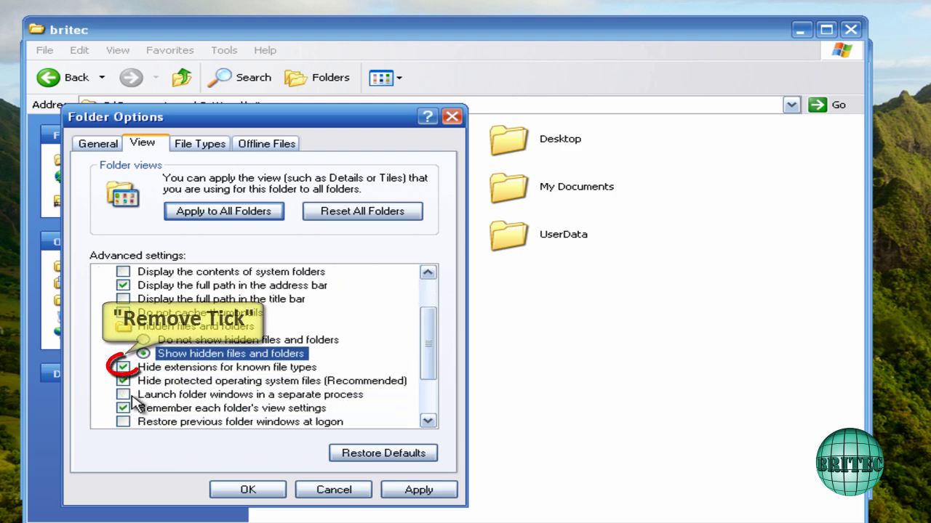
left_click(123, 367)
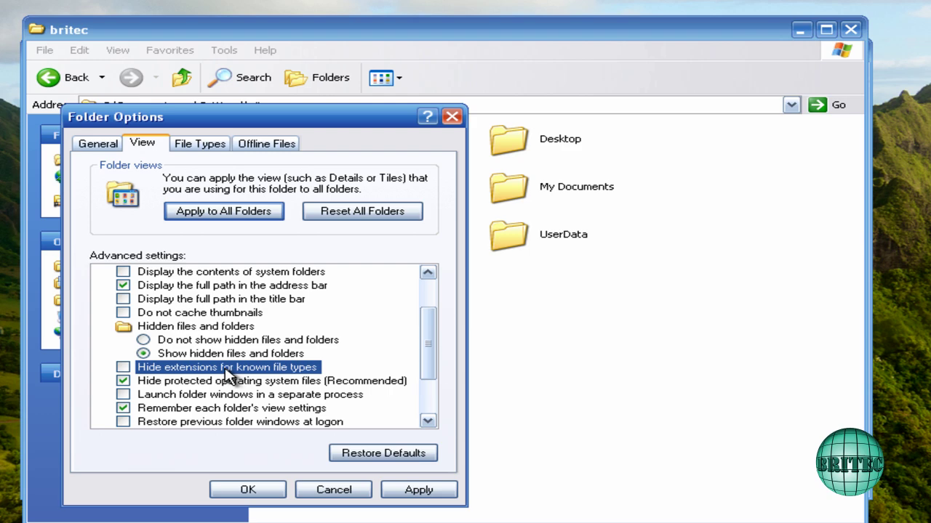
left_click(245, 490)
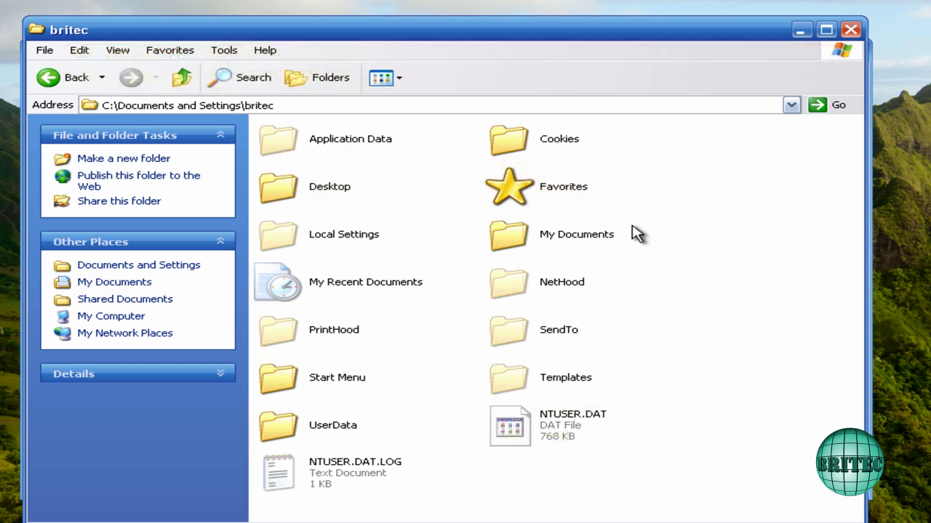
Step: Open the hidden Local Settings folder in the britec profile and go into its Temp folder
left_click(281, 235)
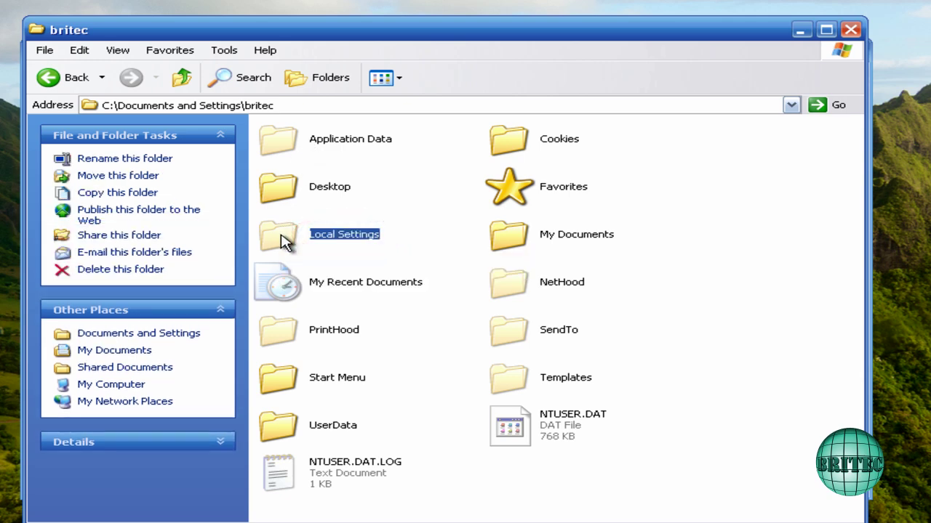
double_click(285, 242)
left_click(288, 193)
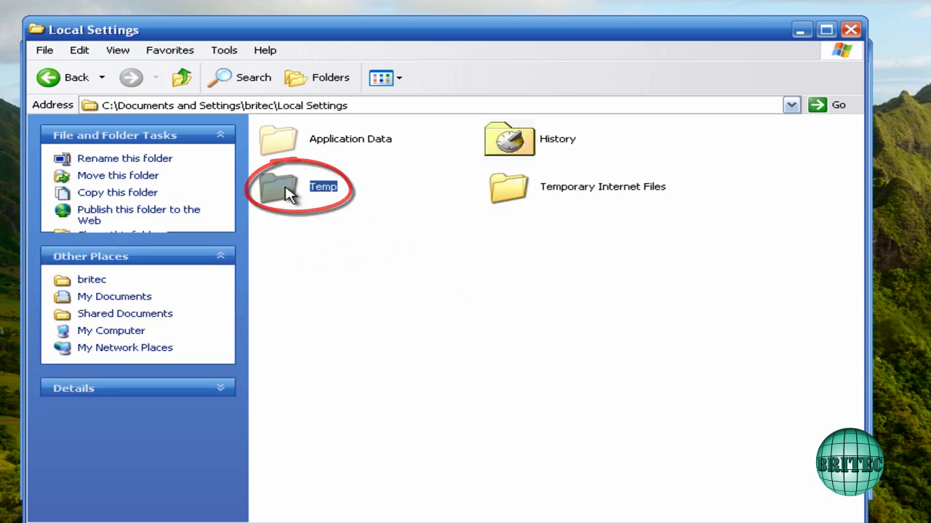
double_click(288, 192)
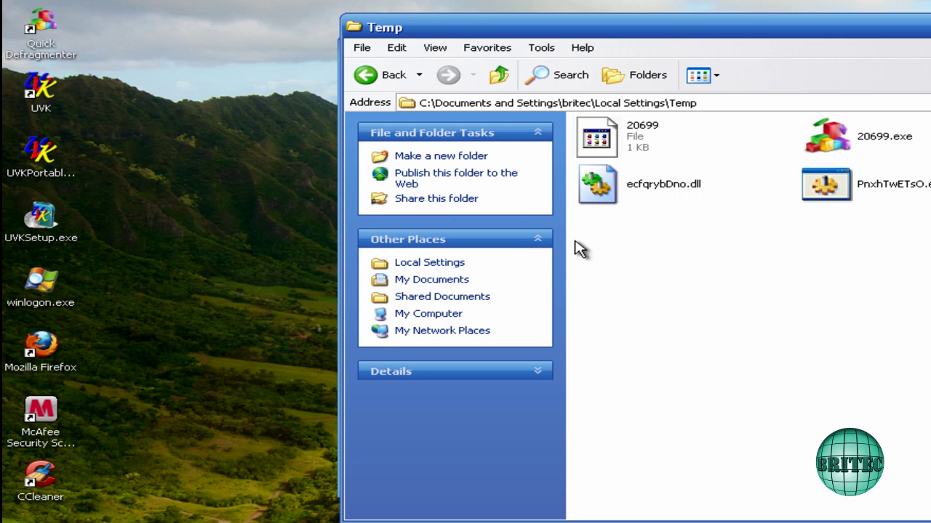
Step: Try to run UVKPortable.exe from the desktop and dismiss the error message
left_click(50, 155)
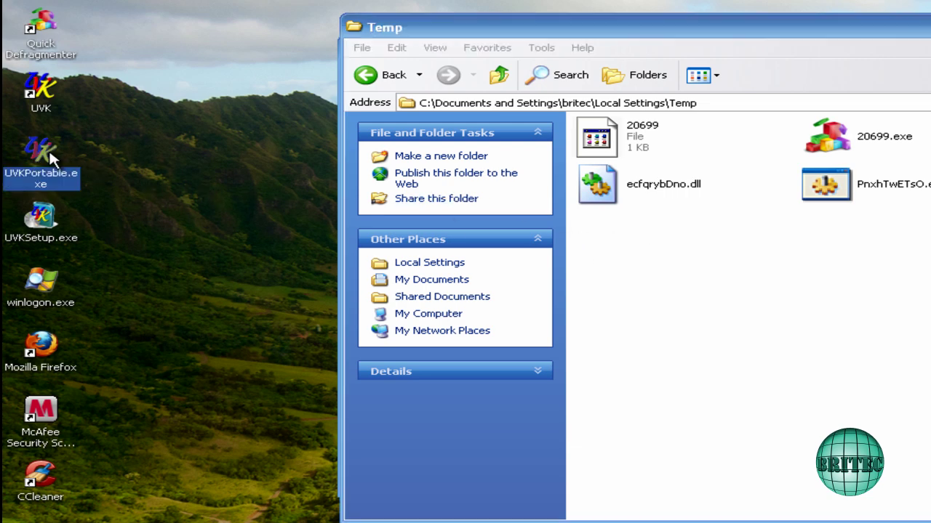
double_click(49, 154)
left_click(829, 291)
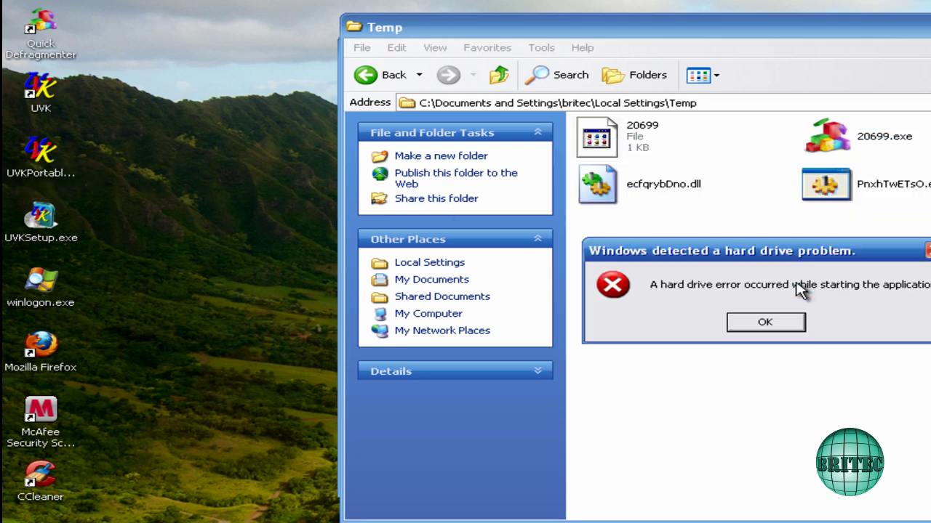
left_click(763, 331)
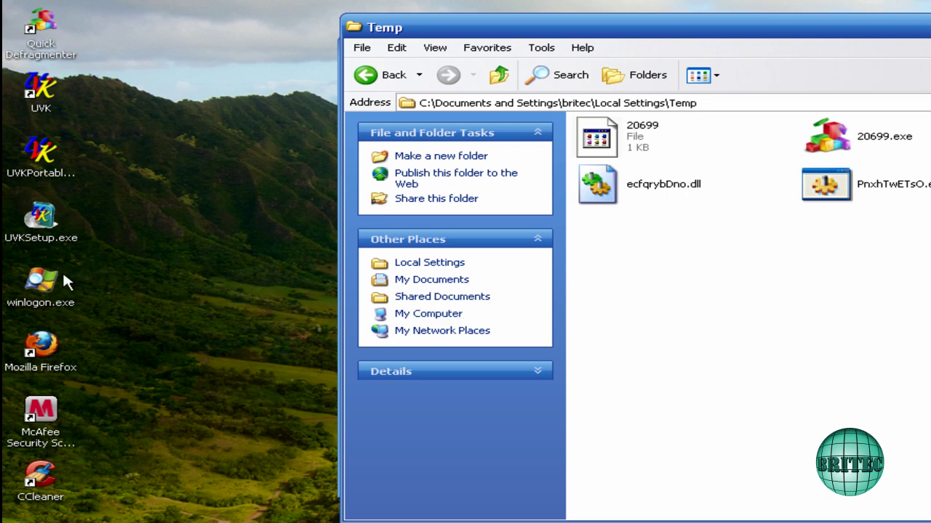
Step: Try to run winlogon.exe from the desktop, allowing it in the security warning, and dismiss the error message
double_click(41, 284)
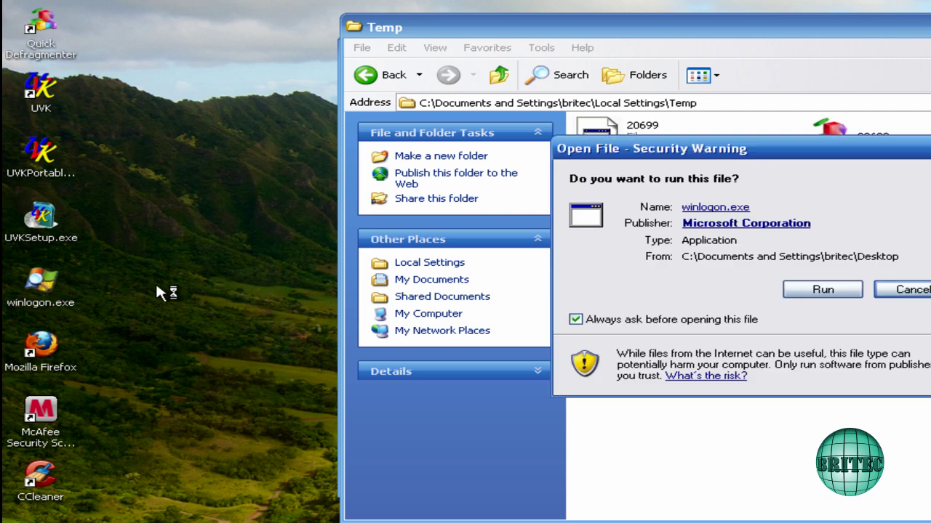
left_click(820, 289)
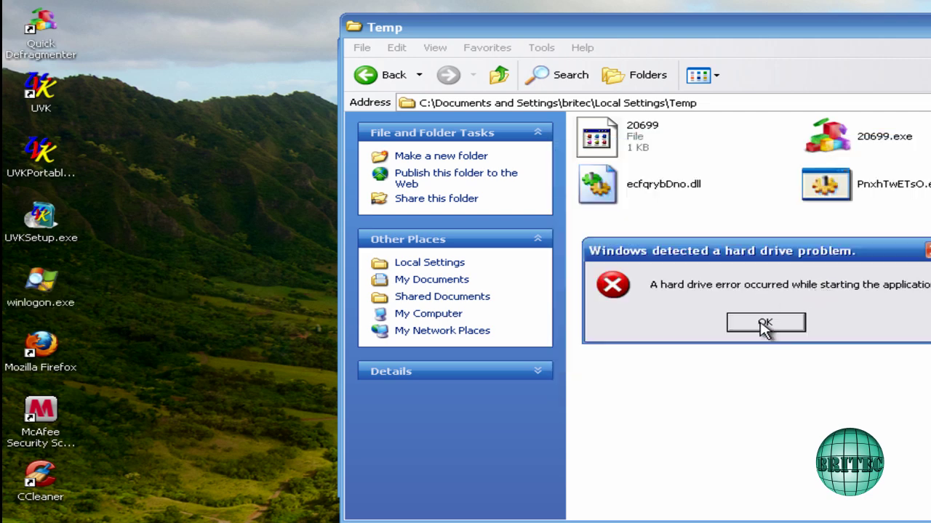
left_click(764, 327)
Step: Move the winlogon.exe icon to an empty area of the desktop and rename the file as iexplore.exe
left_click_drag(33, 290, 191, 291)
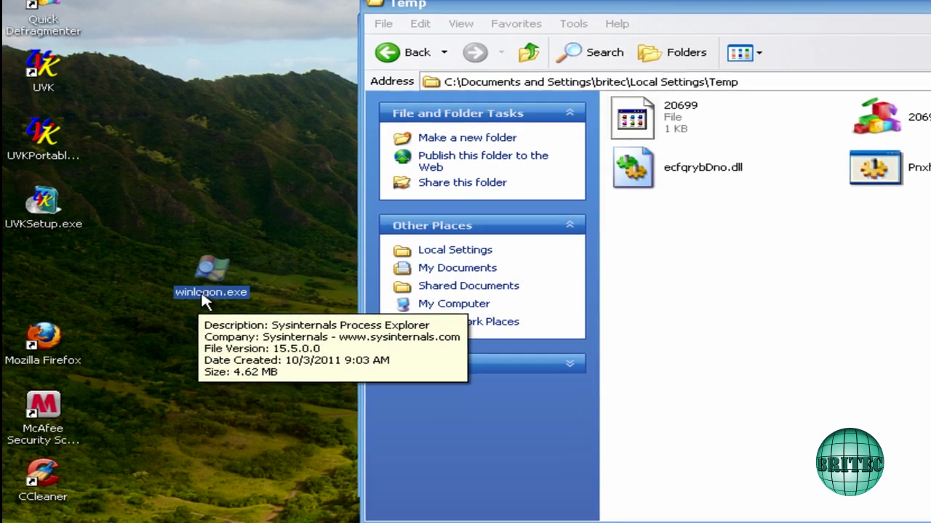
right_click(191, 304)
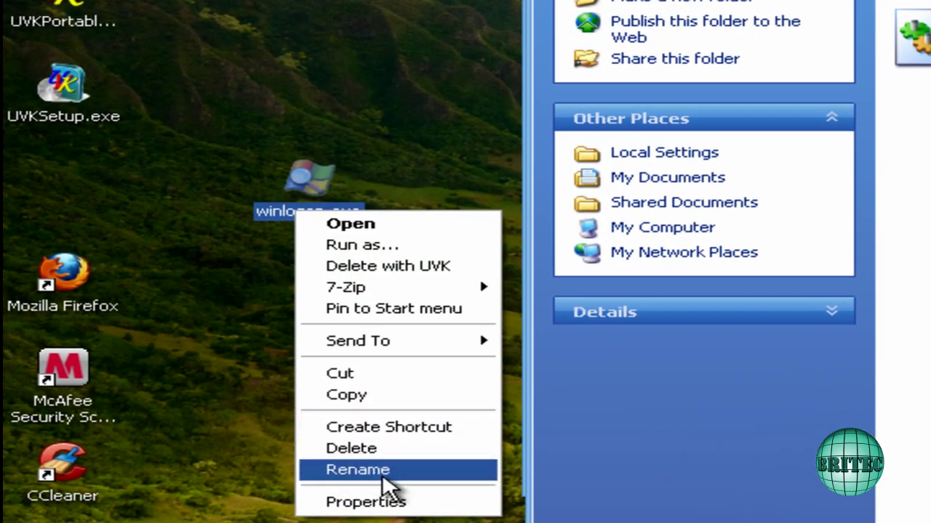
left_click(339, 470)
left_click_drag(327, 213, 193, 225)
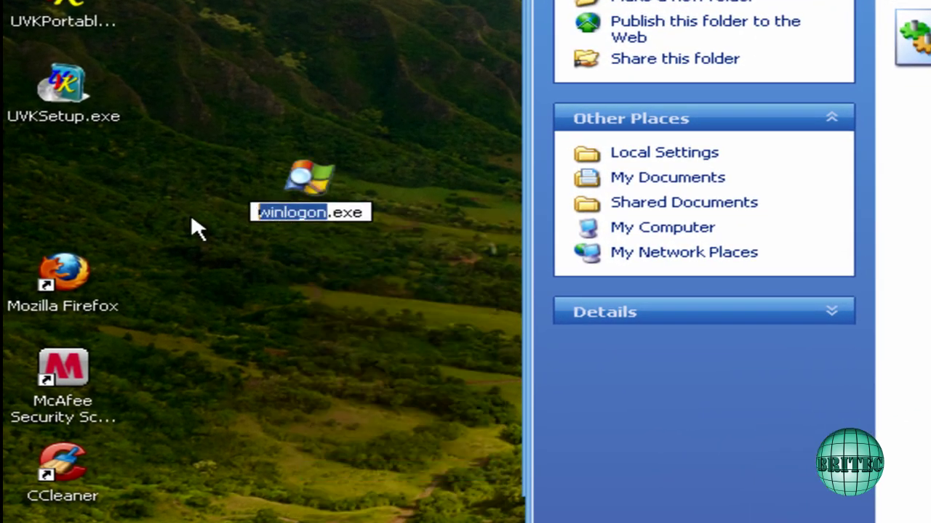
type("iexplore")
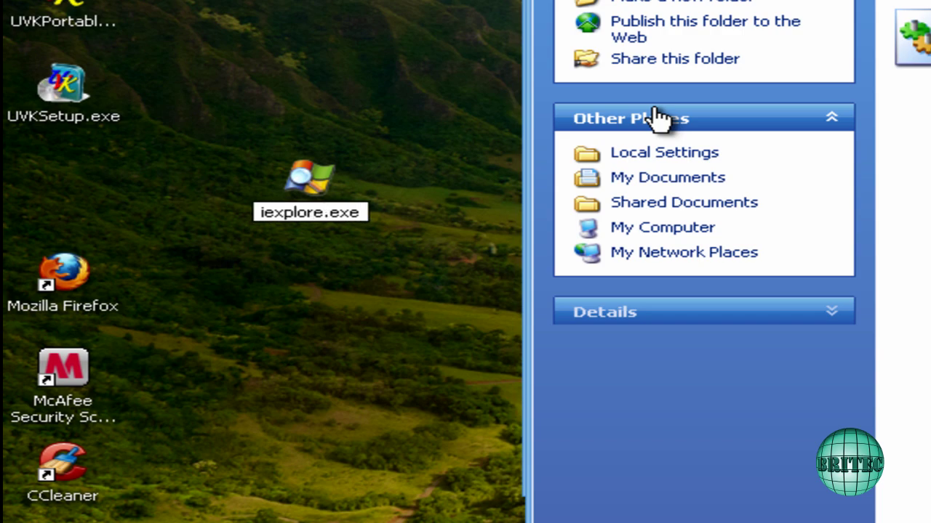
key("Return")
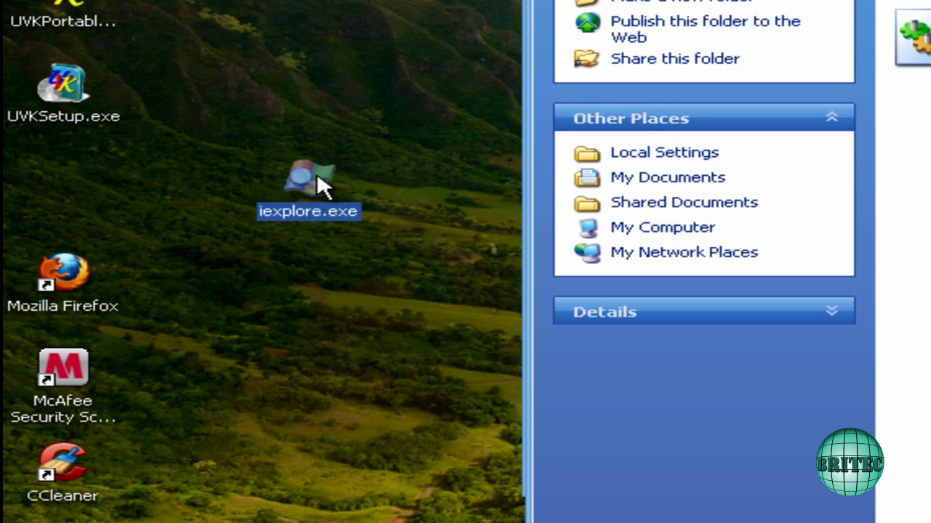
Step: Run the renamed iexplore.exe to start Process Explorer and examine the 20699.exe and PnxhTwETsO.exe processes under explorer.exe
double_click(317, 177)
left_click(582, 280)
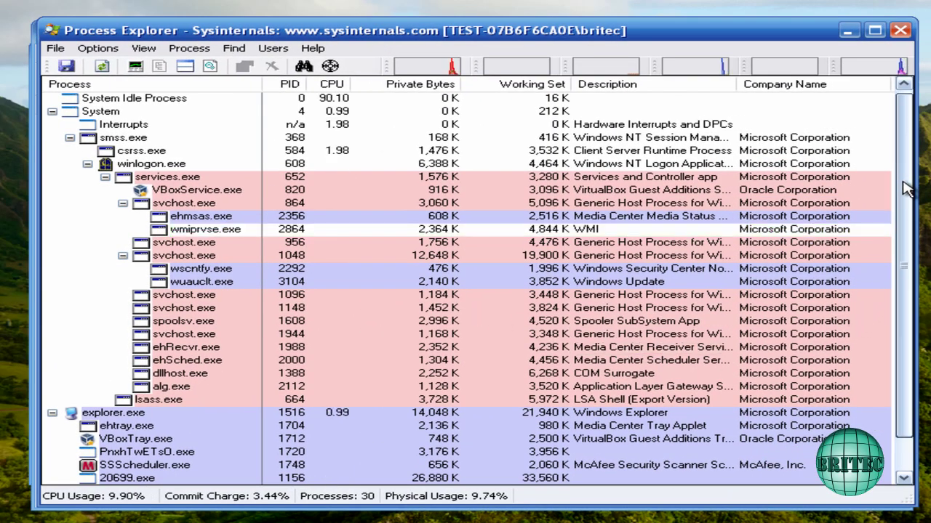
scroll(906, 187, "down", 1)
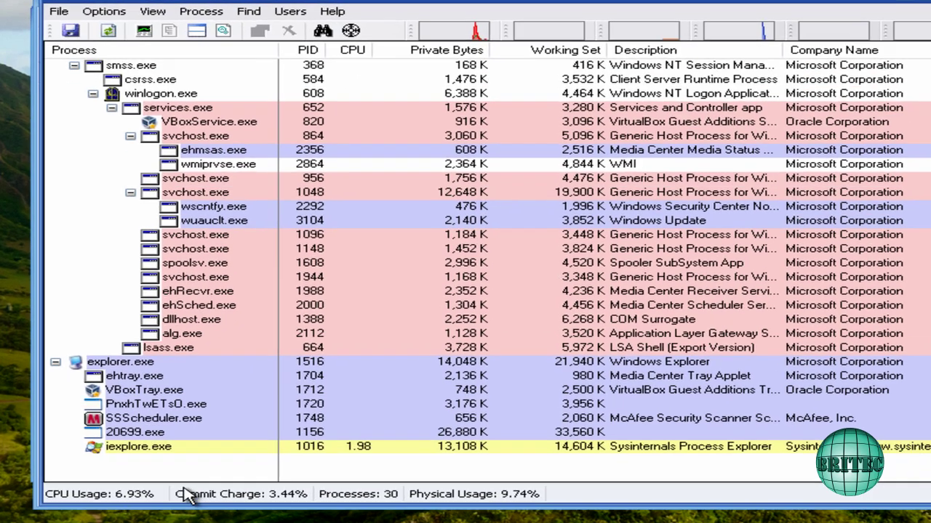
mouse_move(132, 435)
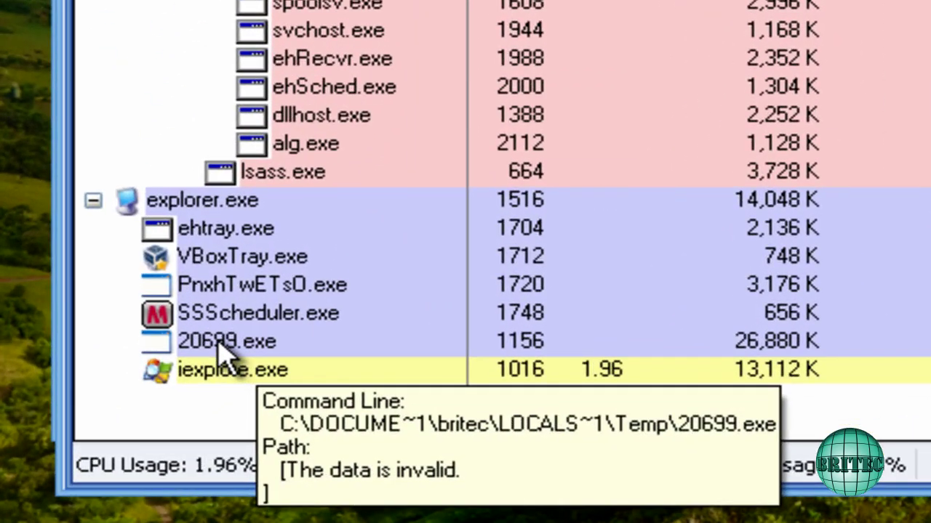
left_click(220, 345)
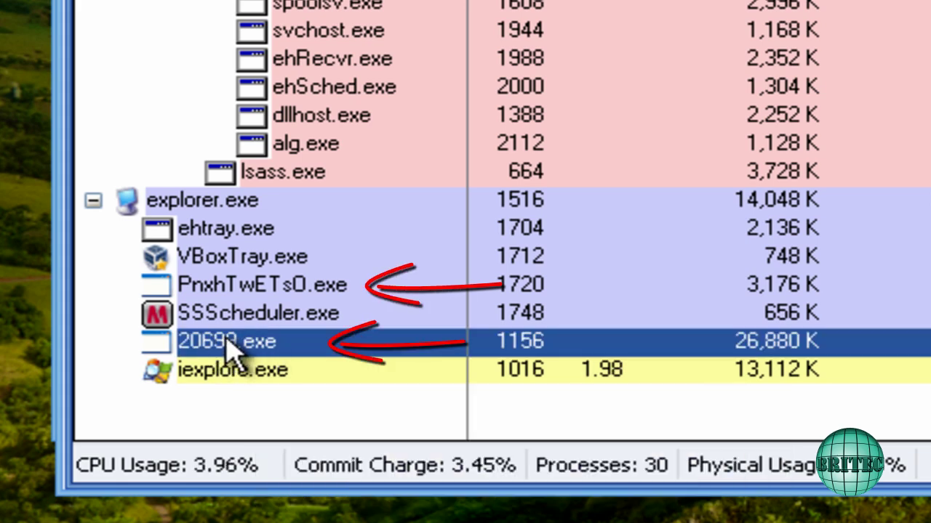
left_click(240, 295)
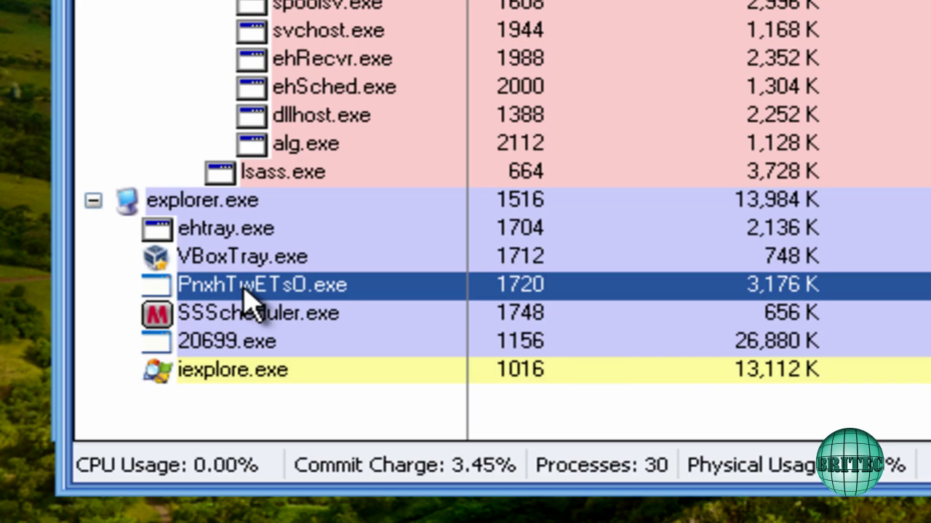
mouse_move(225, 345)
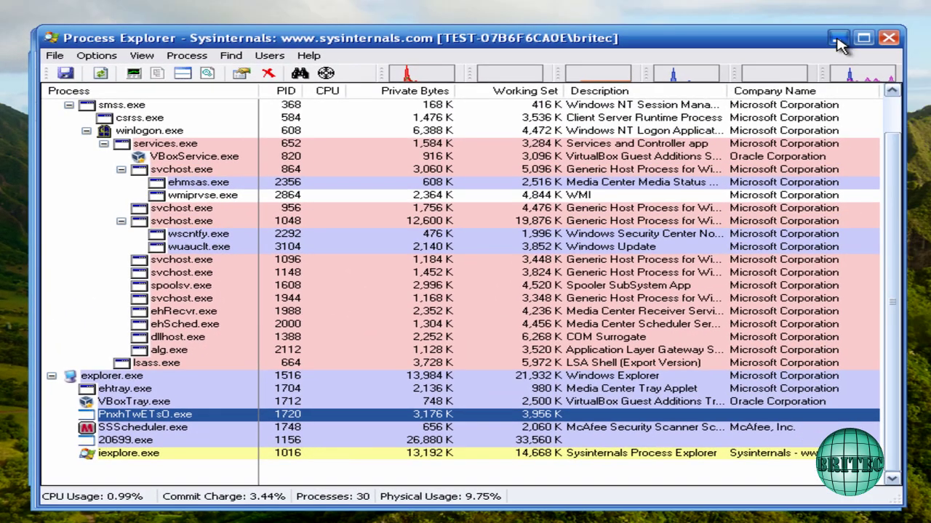
Step: Minimize the Process Explorer and Temp folder windows and show the Diagnostics page of Quick Defragmenter
left_click(837, 43)
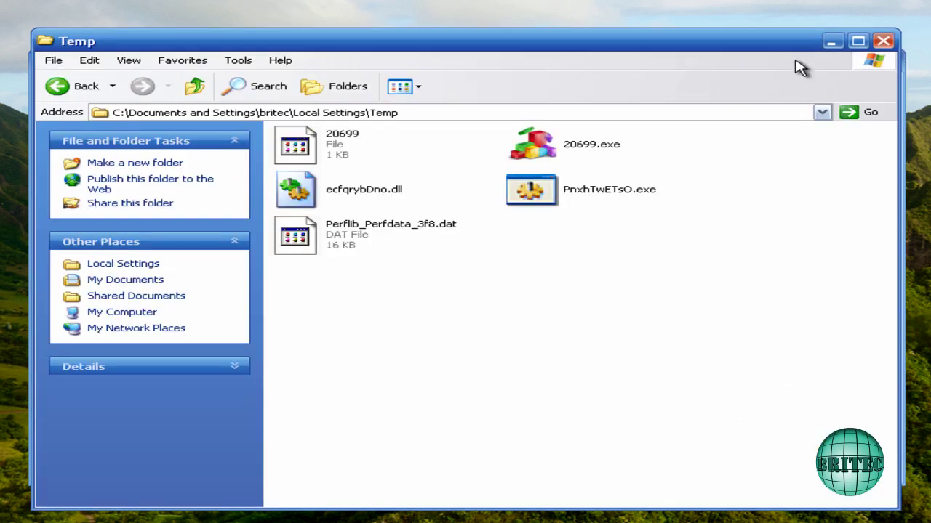
left_click(833, 44)
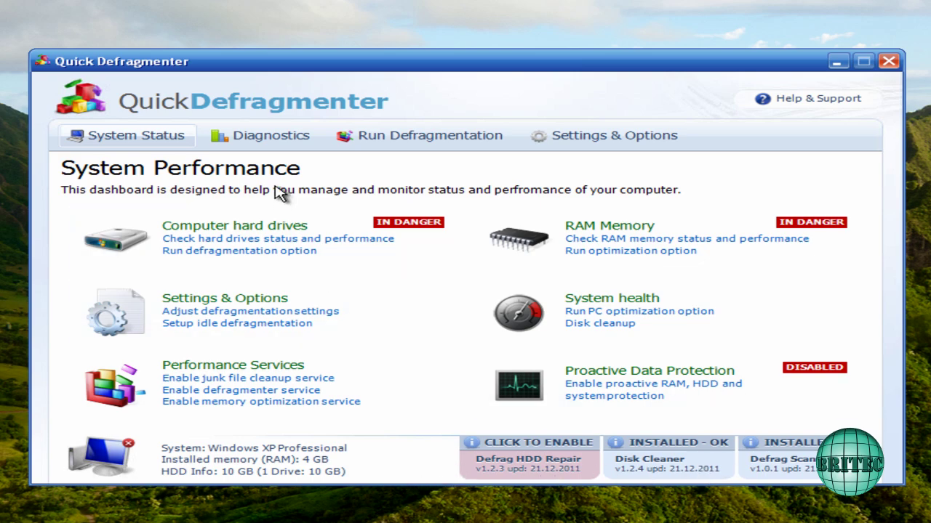
left_click(266, 138)
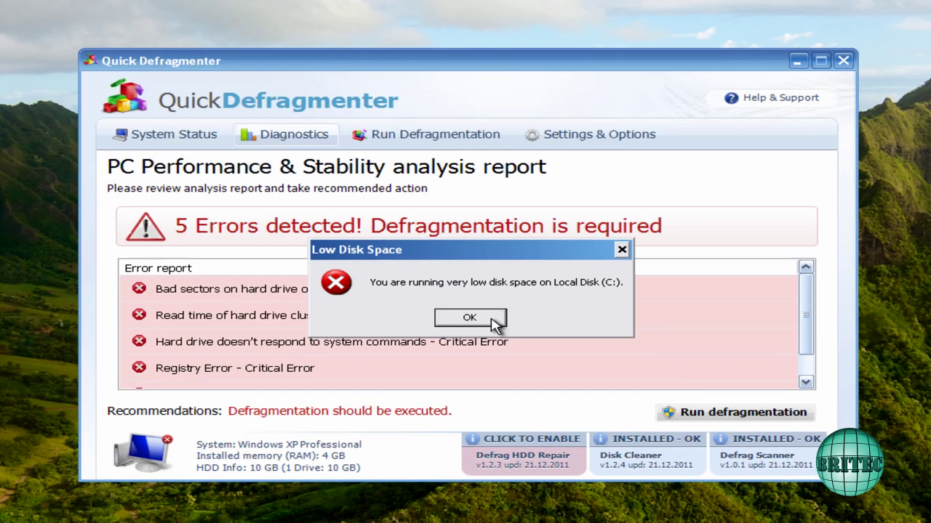
Step: Dismiss the successive Low Disk Space, No Disk, Delayed Write and Critical Error messages over Quick Defragmenter
left_click(470, 320)
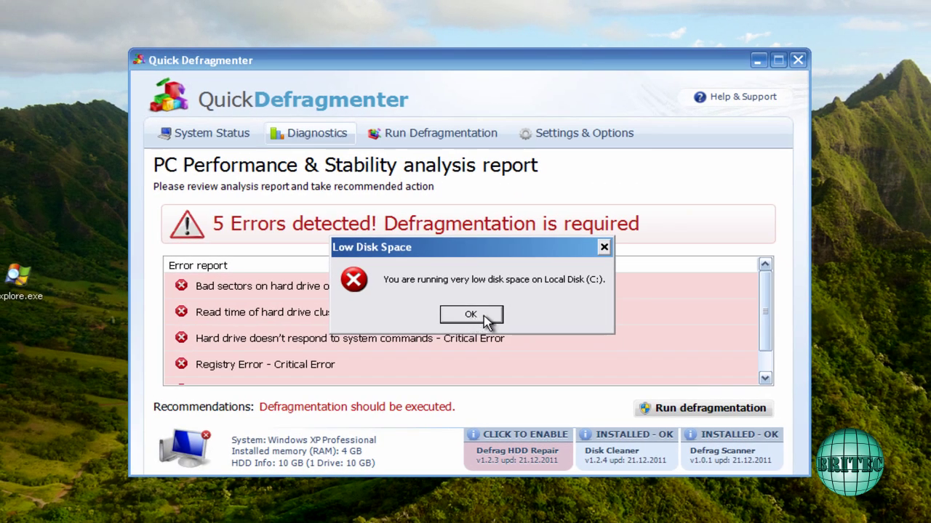
left_click(473, 318)
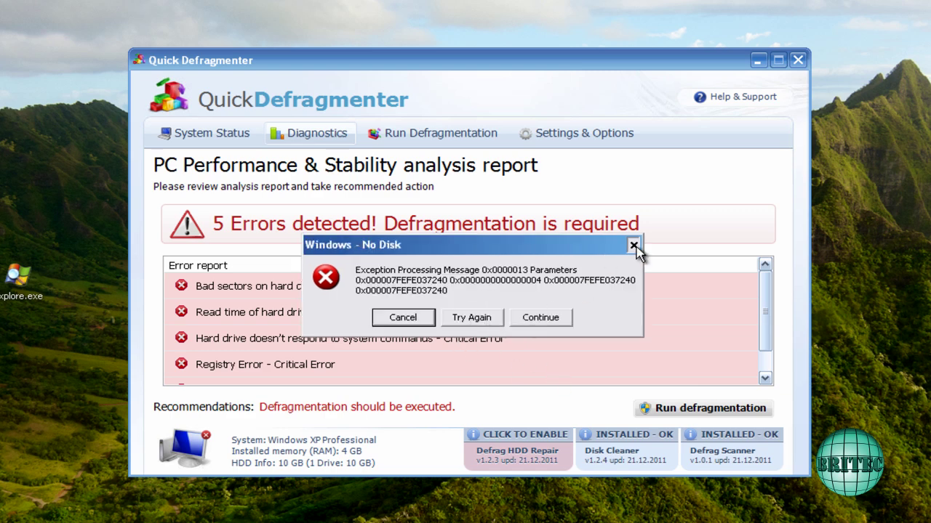
left_click(633, 246)
left_click(603, 246)
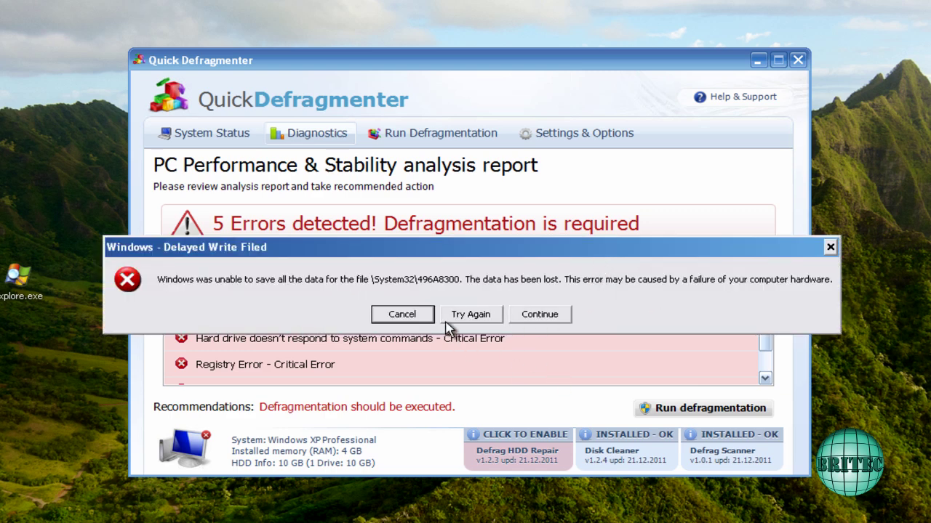
left_click(422, 316)
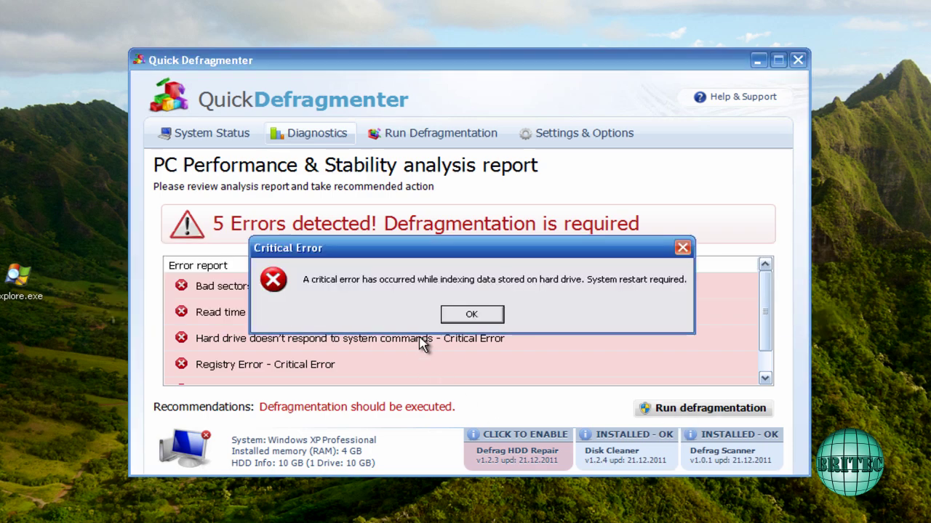
left_click(469, 314)
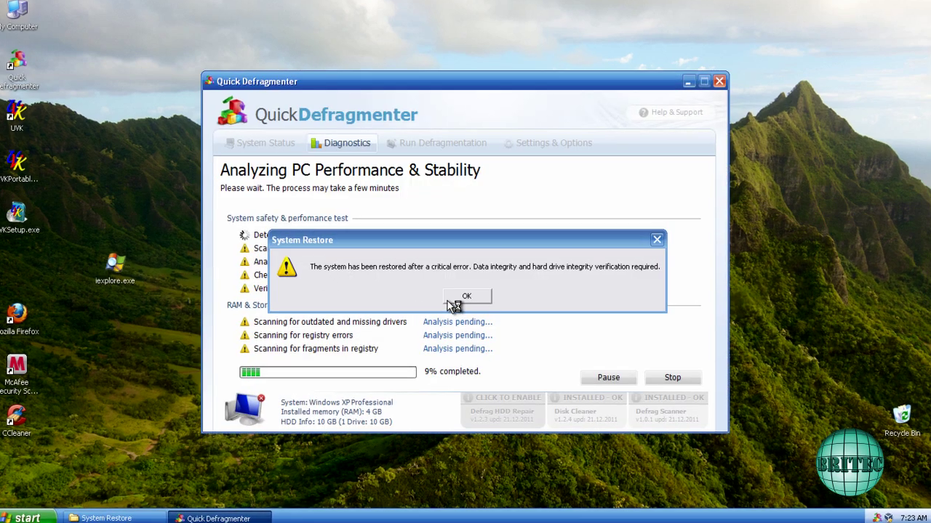
Step: Continue with limitations past the Quick Defragmenter error report, accepting the unresolved errors, and open the DefragHDDRepair activation form
left_click(465, 294)
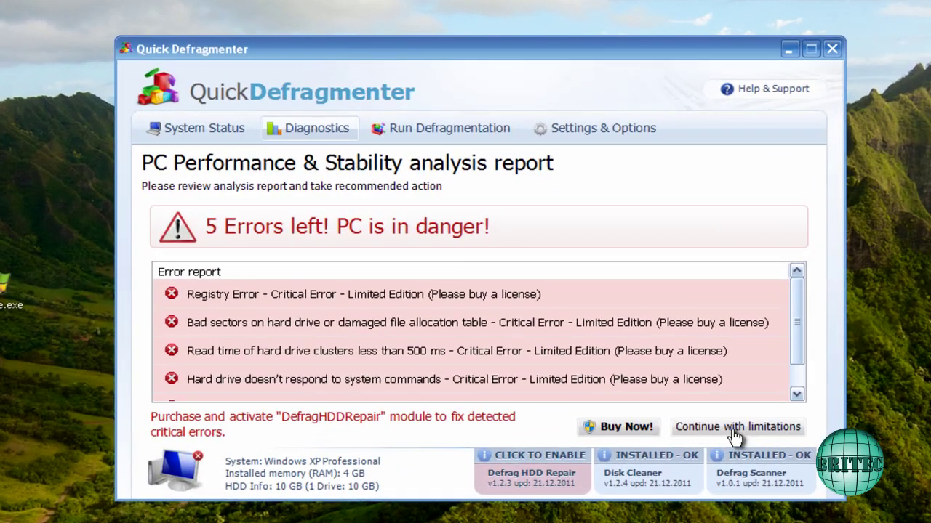
left_click(733, 435)
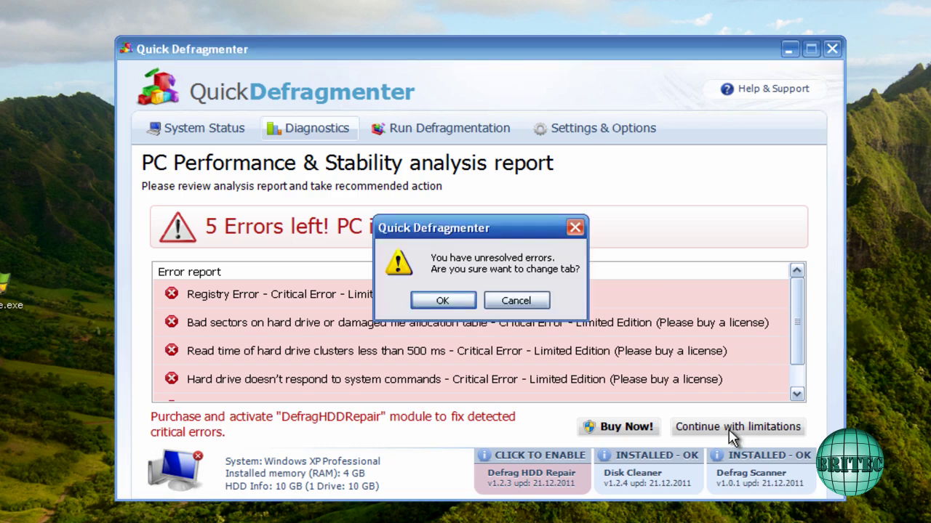
left_click(445, 301)
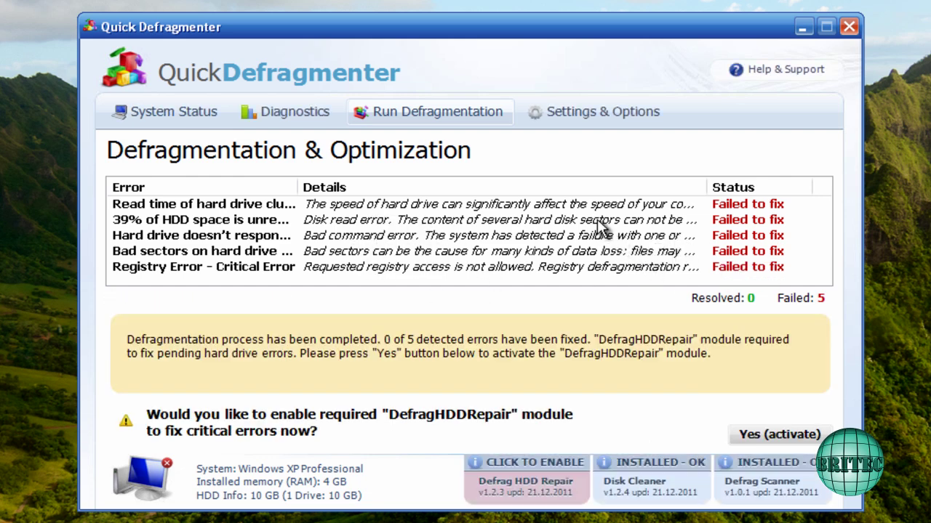
left_click(769, 440)
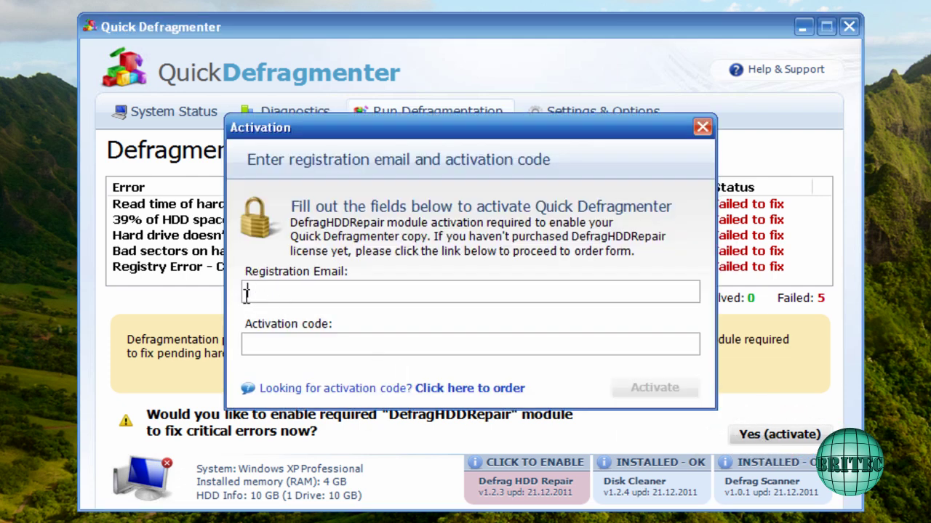
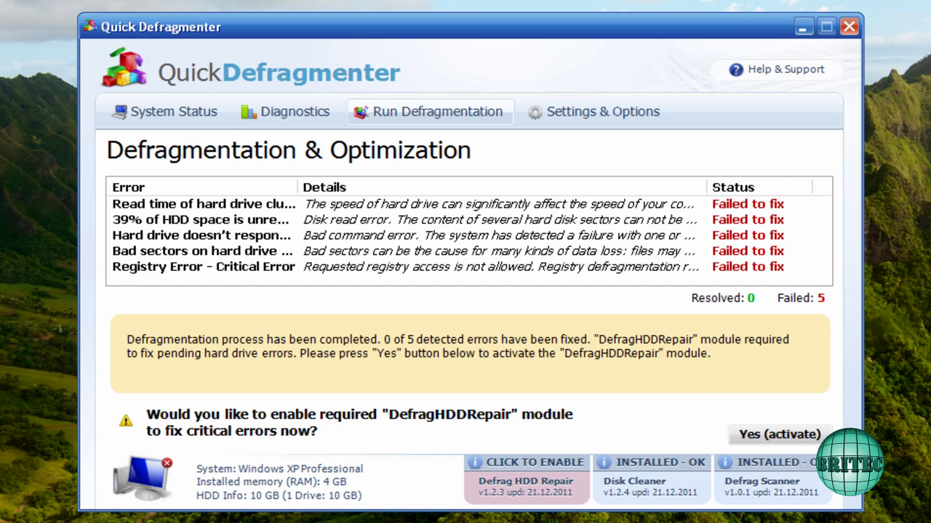
key("super+e")
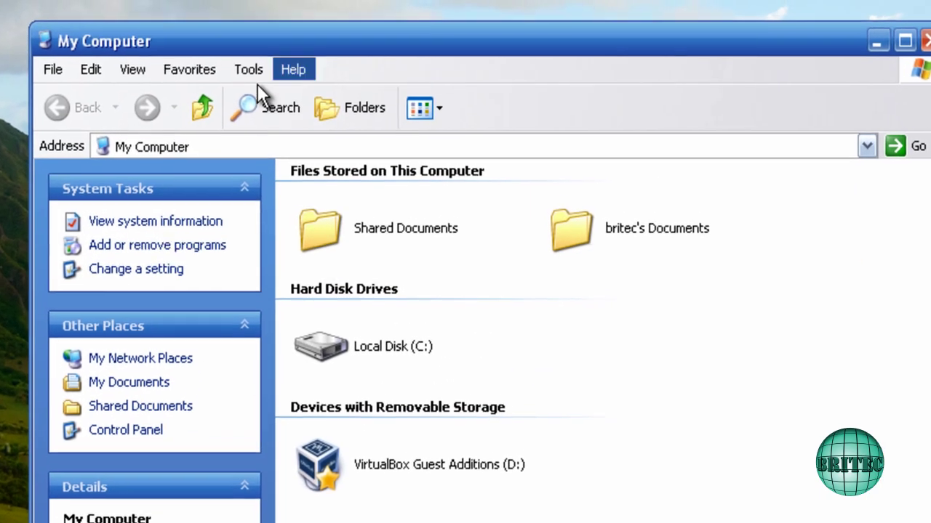
right_click(151, 146)
left_click(192, 230)
left_click(119, 152)
left_click(146, 150)
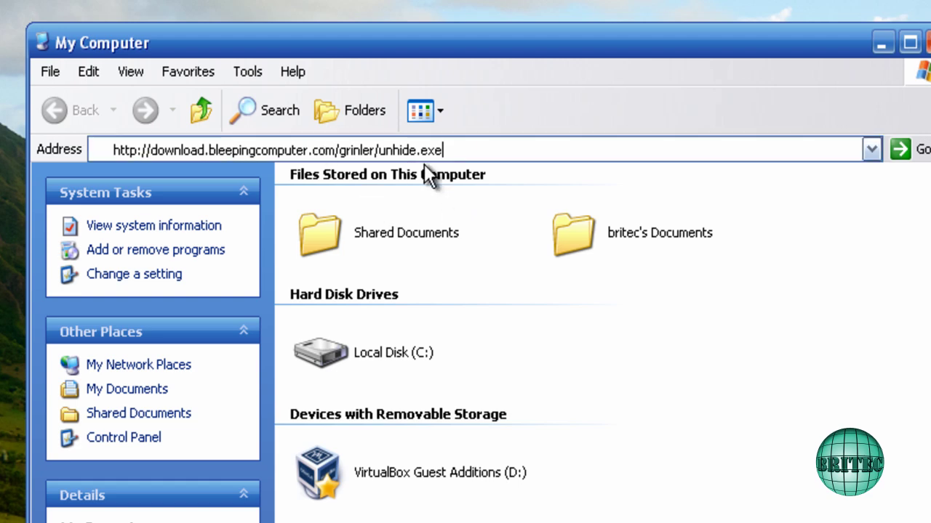
key("Return")
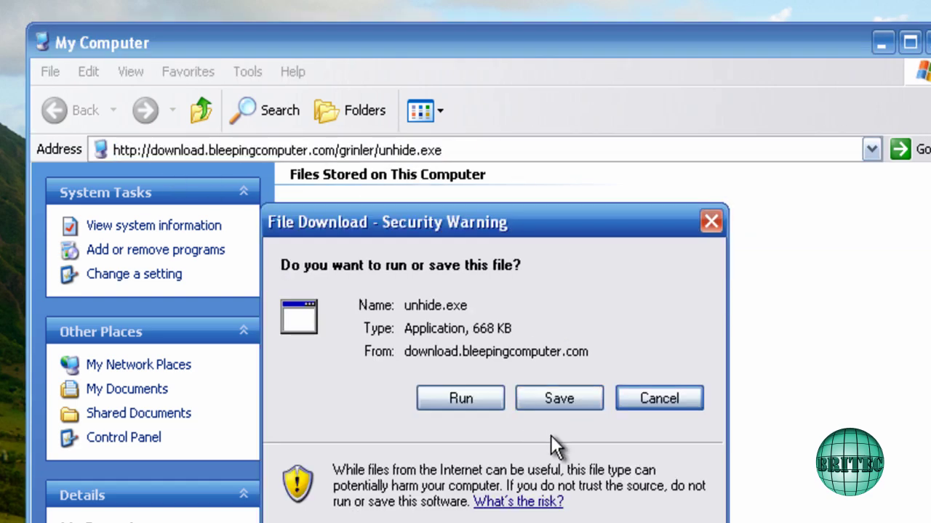
Step: Save the downloaded file to the Desktop as unhide.exe
left_click(560, 399)
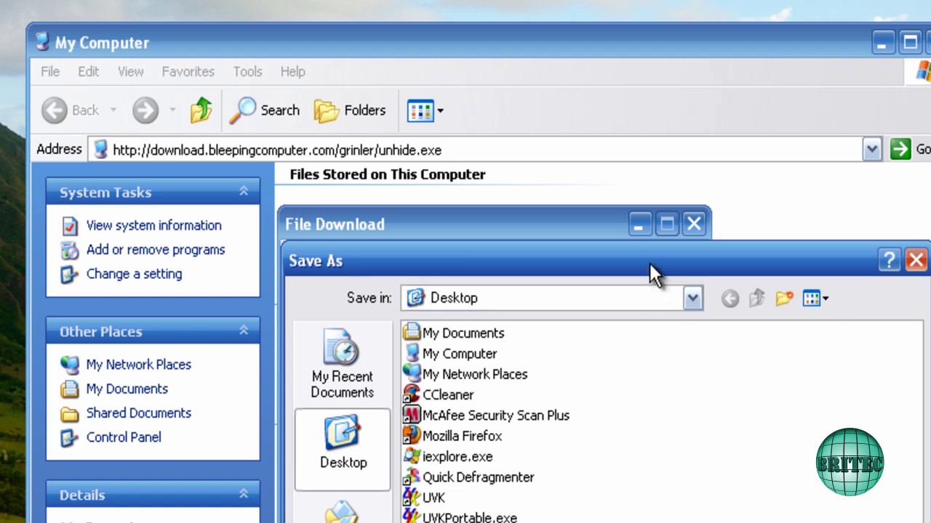
left_click_drag(650, 270, 611, 243)
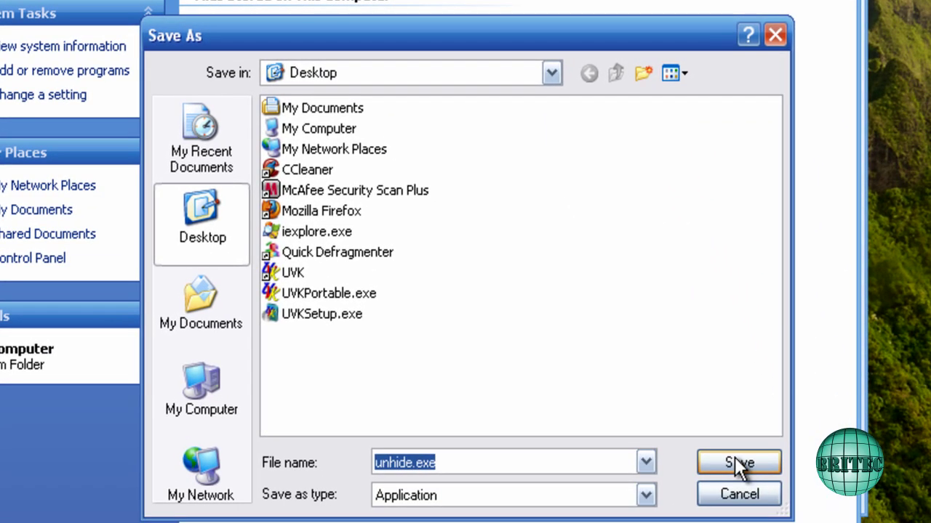
left_click(742, 461)
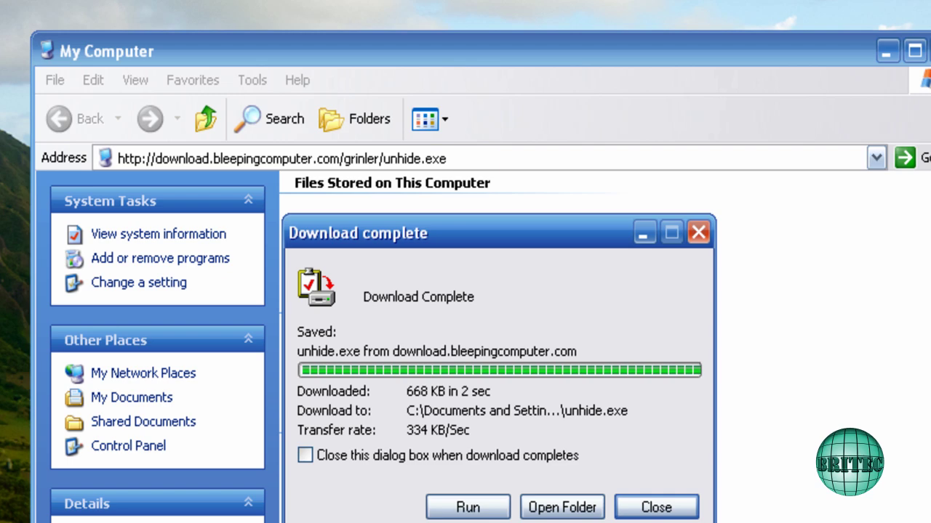
key("Escape")
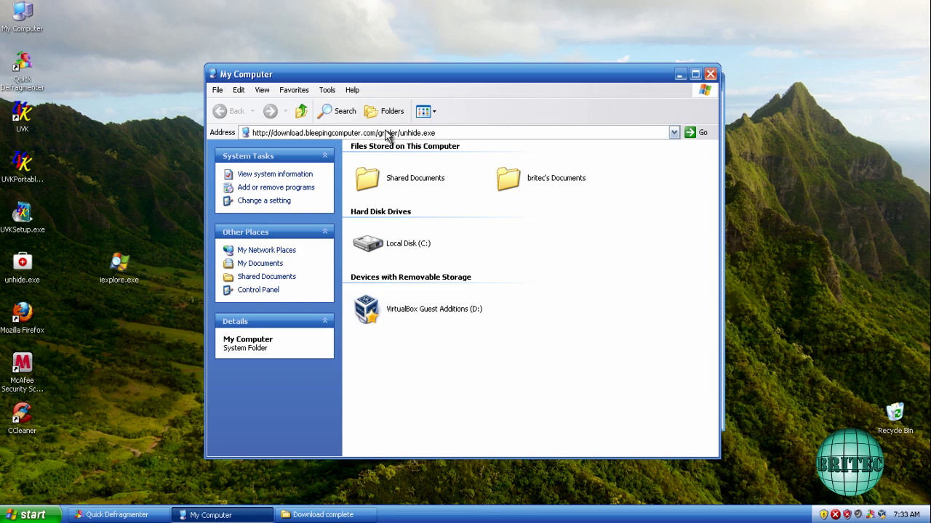
left_click(457, 160)
right_click(354, 160)
left_click(429, 233)
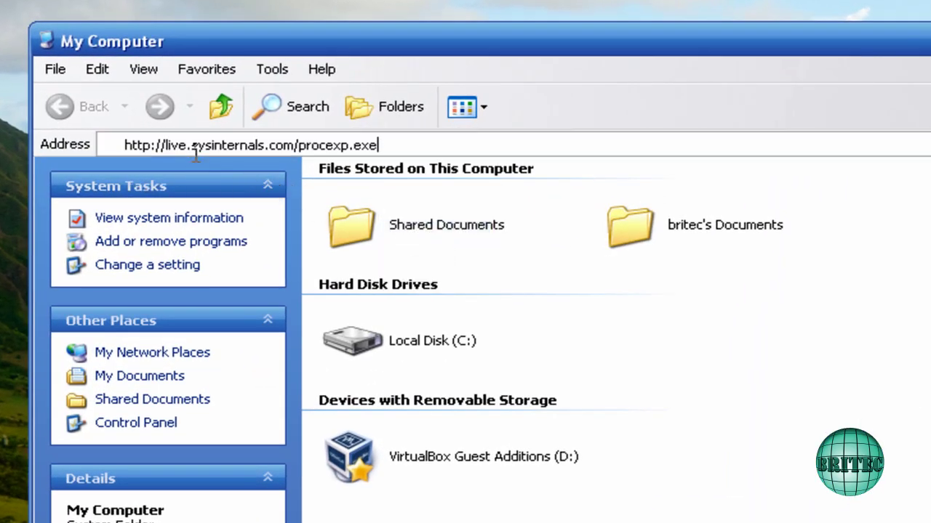
key("Return")
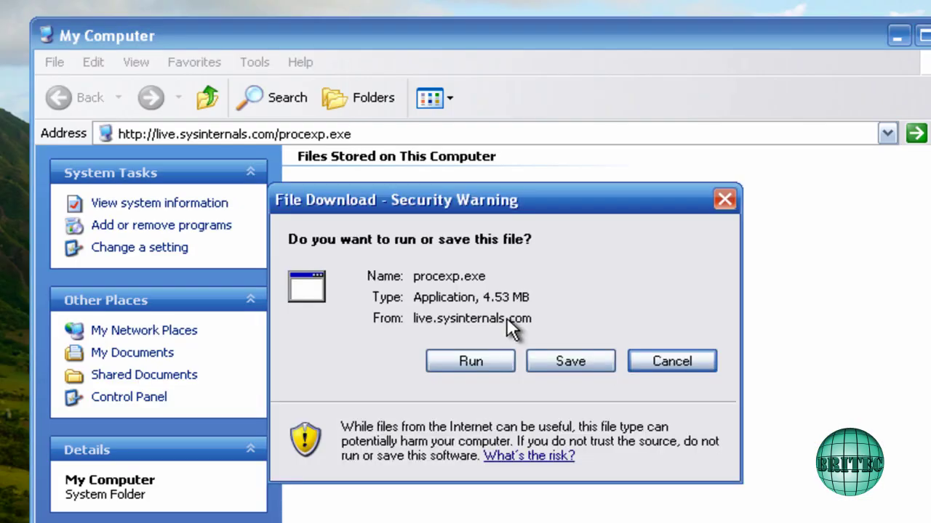
left_click(568, 362)
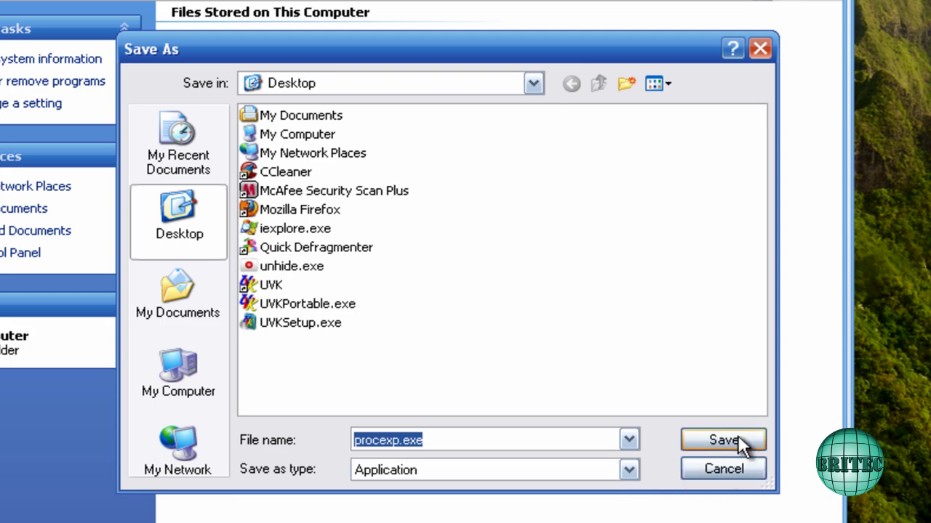
left_click(735, 439)
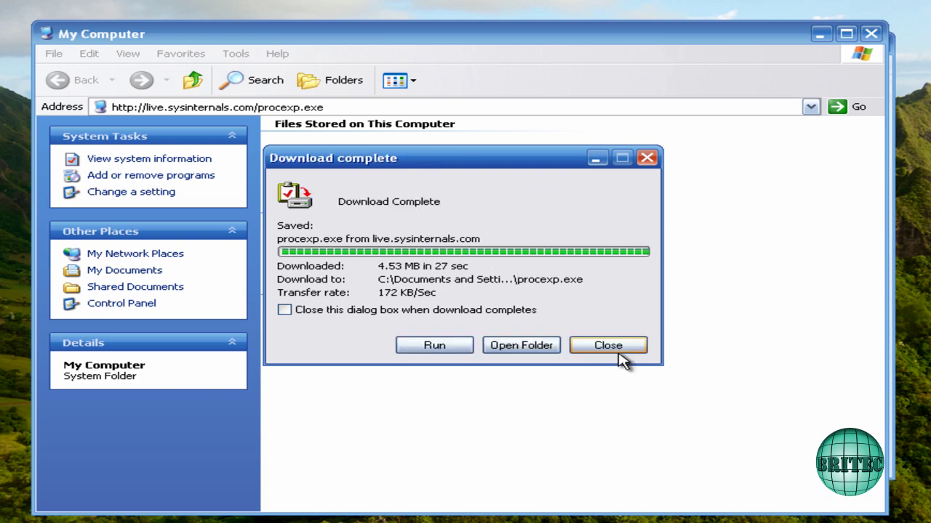
left_click(620, 347)
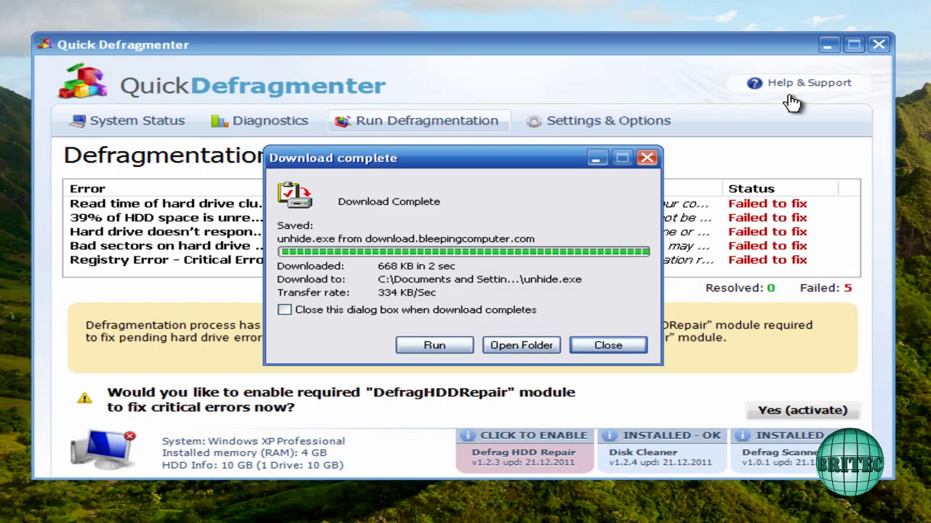
left_click(619, 348)
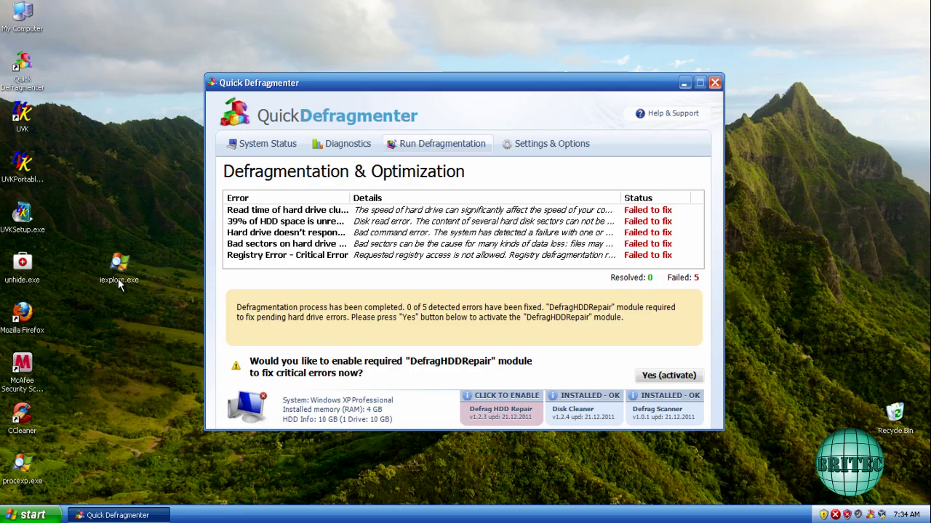
Step: Run iexplore.exe from the desktop, accept the security warning and bring up the Process Explorer window
double_click(120, 268)
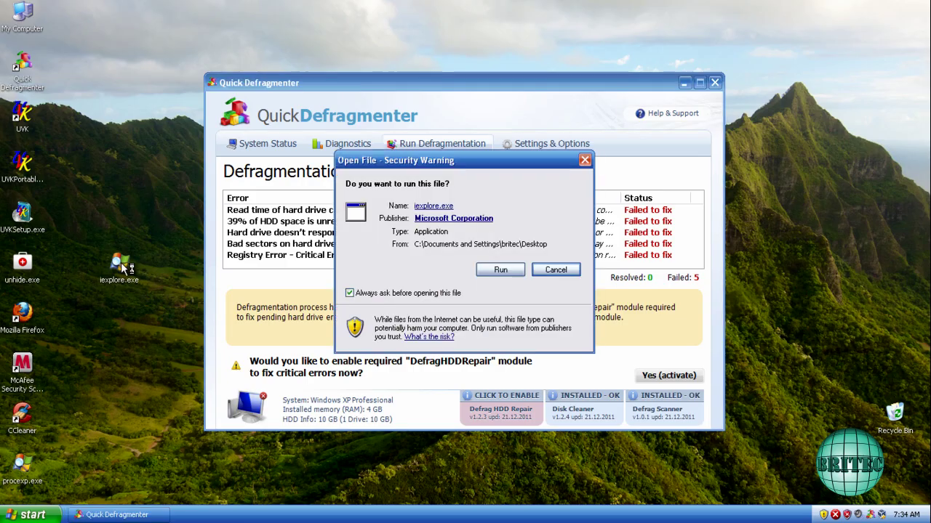
left_click(499, 271)
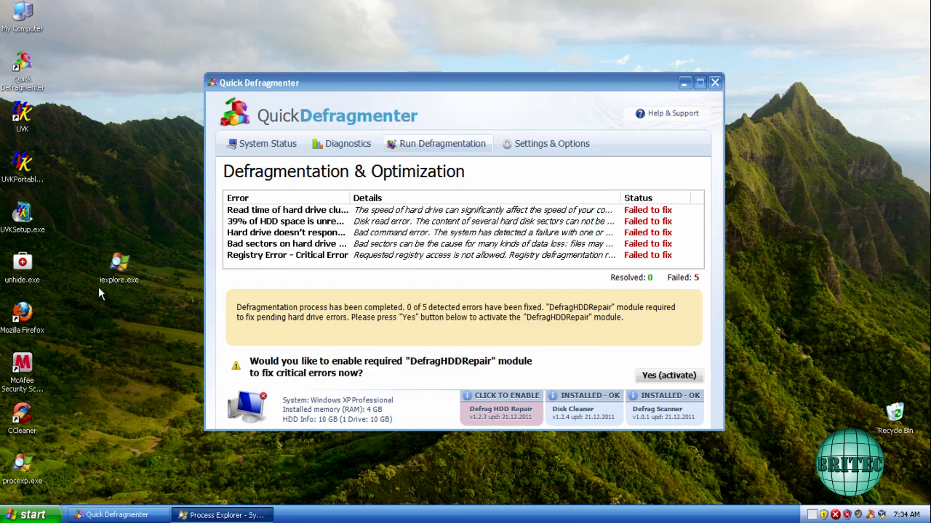
left_click(222, 514)
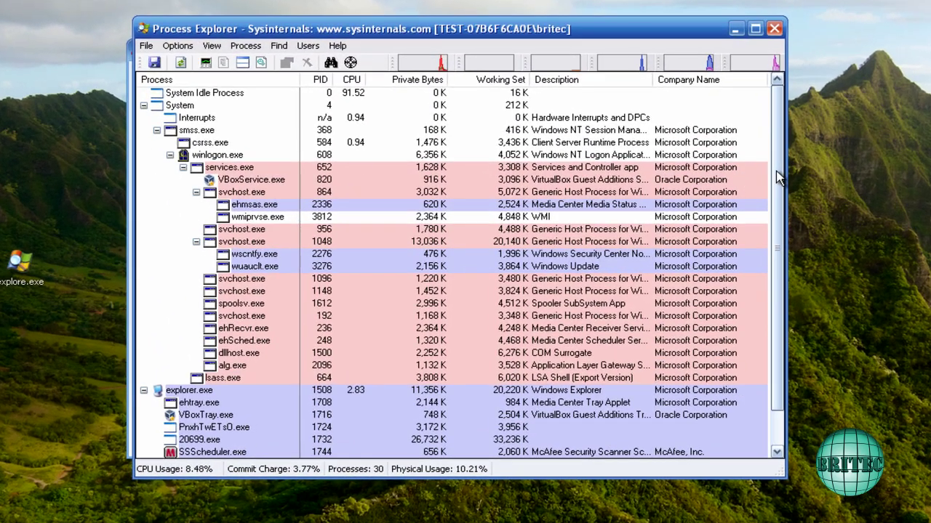
Step: Suspend the 20699.exe process under explorer.exe
scroll(480, 327, "down", 1)
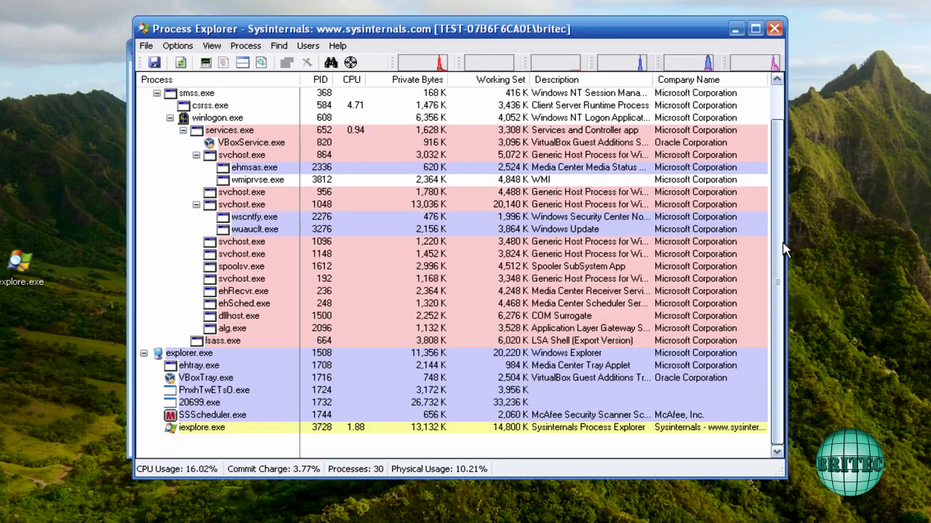
left_click(195, 404)
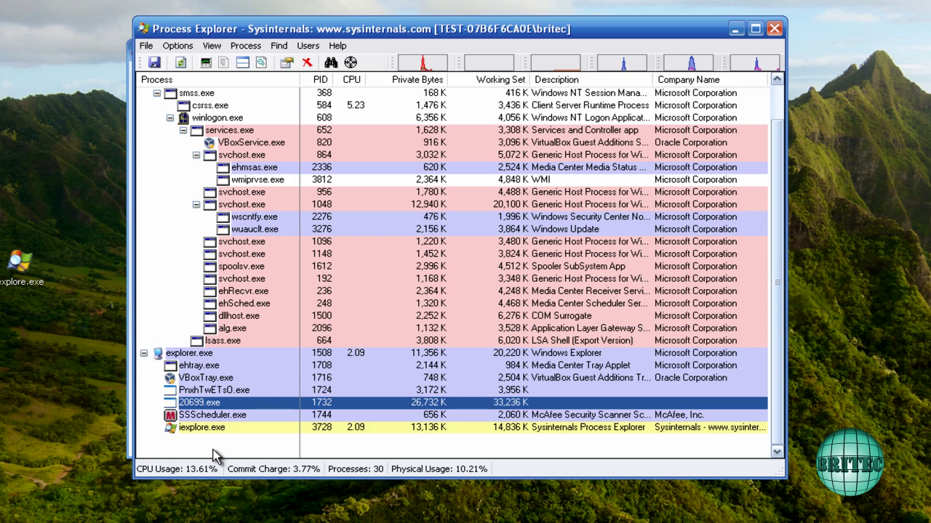
right_click(214, 403)
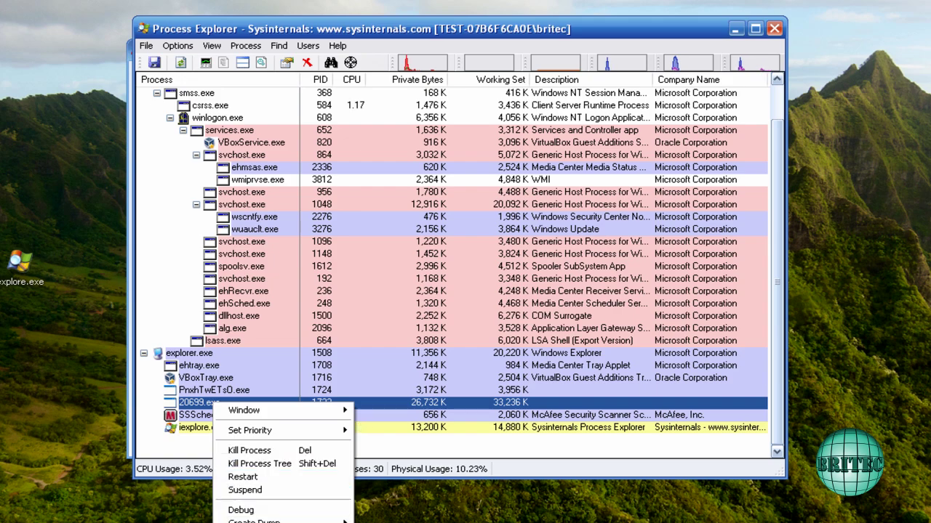
left_click(266, 489)
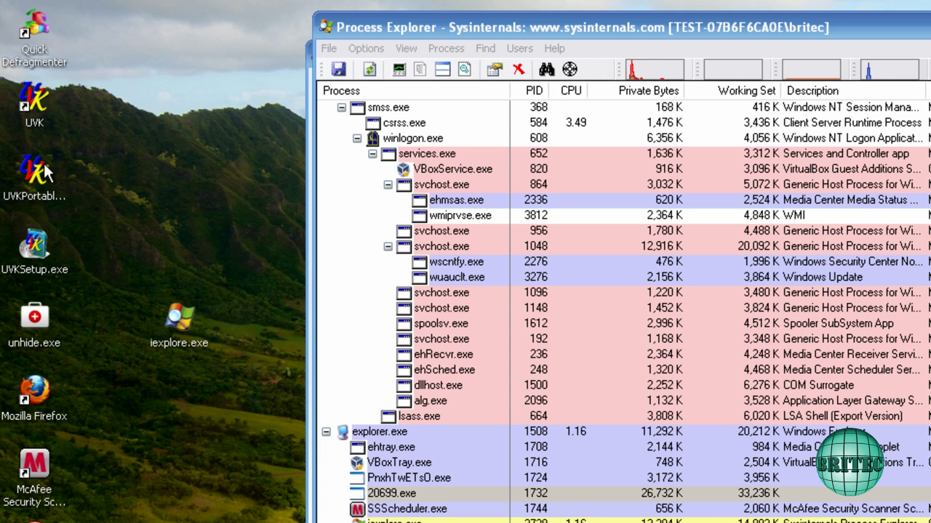
Step: Move the UVKPortable.exe icon to an empty area of the desktop above iexplore.exe
left_click(32, 182)
right_click(31, 191)
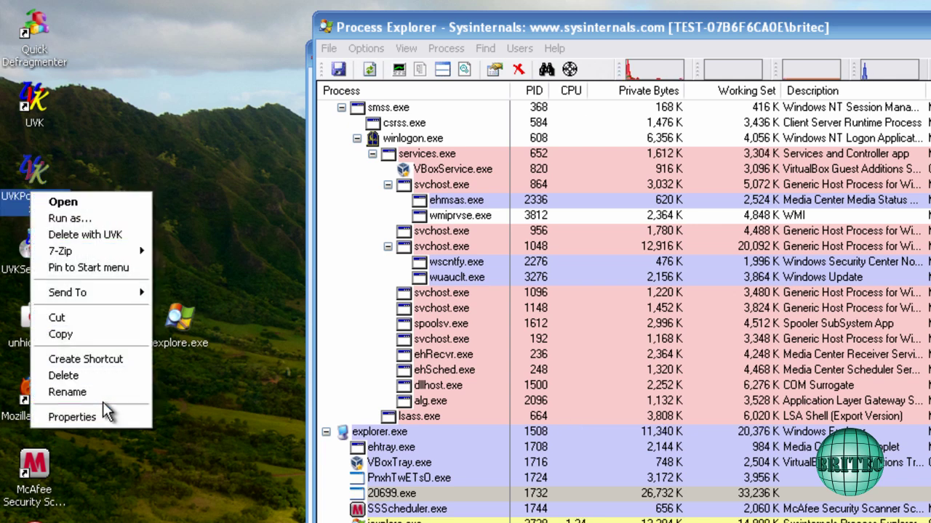
left_click(101, 394)
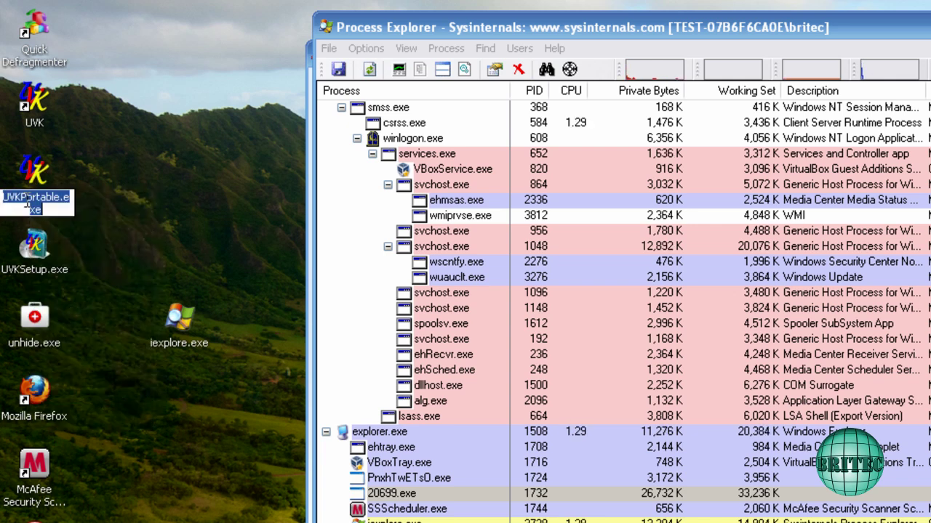
left_click_drag(34, 174, 190, 165)
Step: Try to rename UVKPortable.exe as iexplore.exe and dismiss the resulting message
right_click(175, 201)
left_click(208, 400)
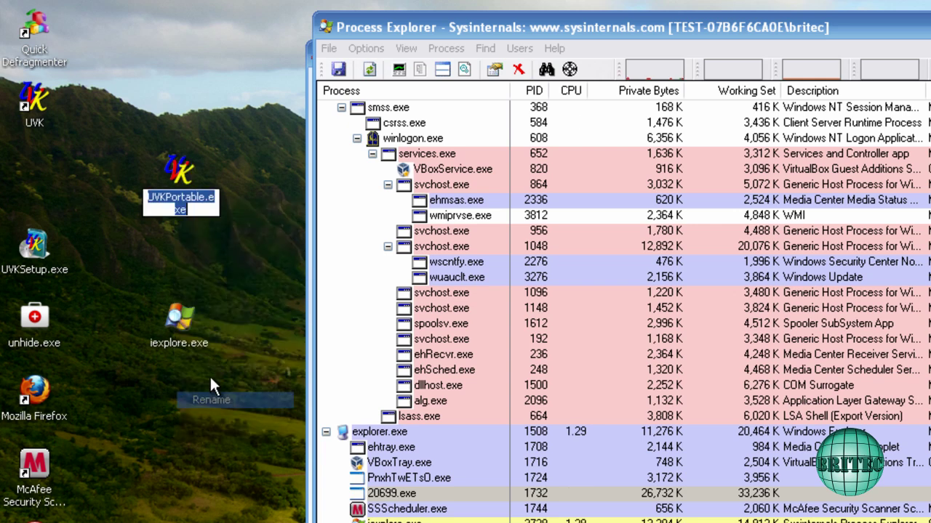
left_click(208, 197)
key("shift+End")
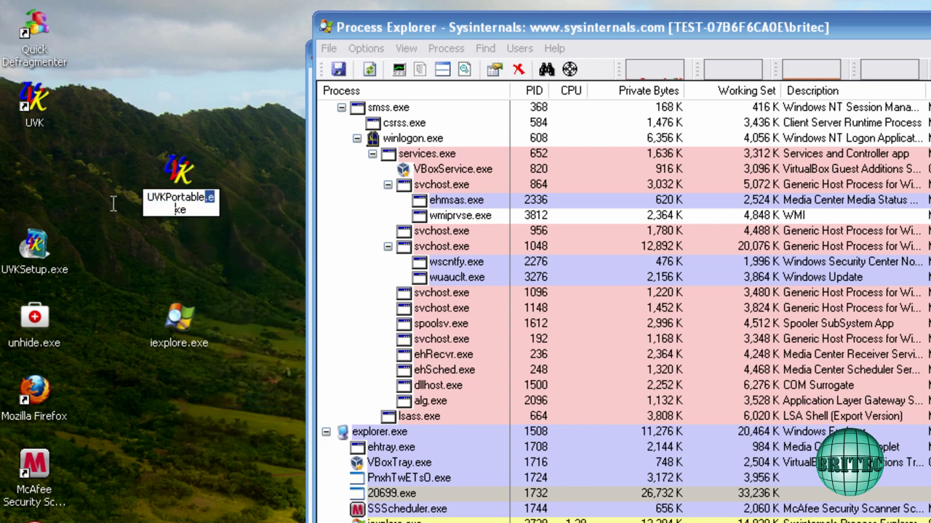
left_click_drag(207, 201, 141, 200)
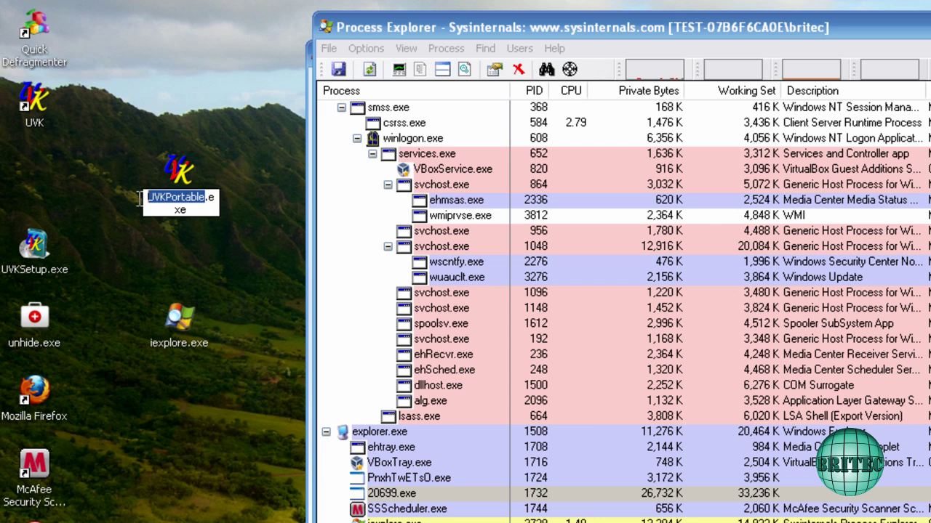
type("i")
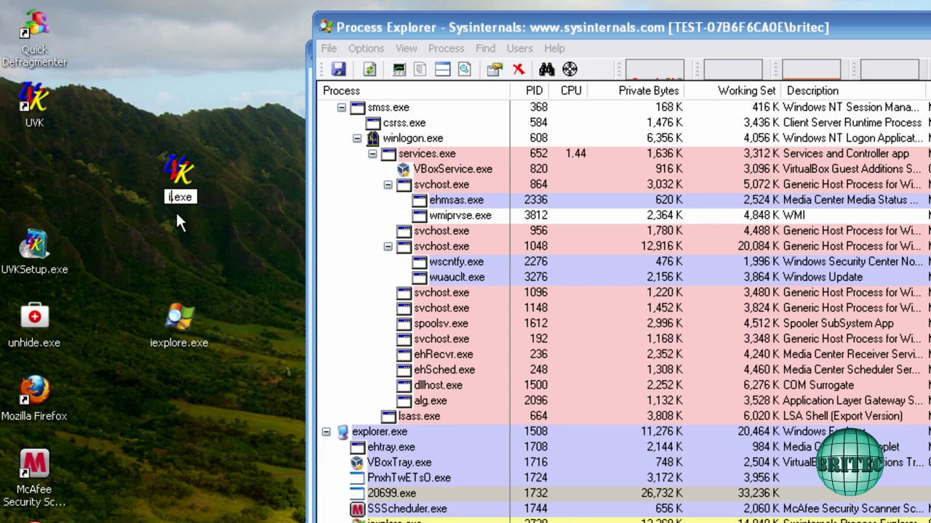
type("explore")
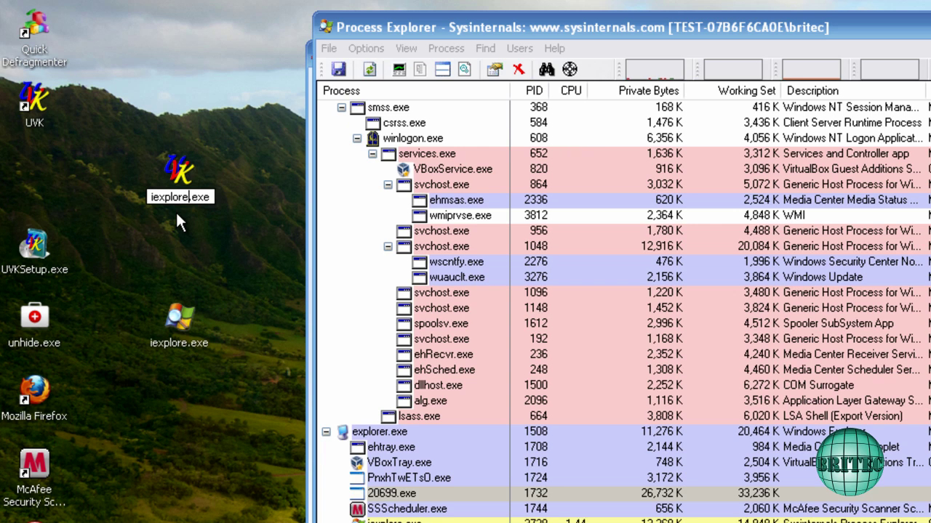
key("Return")
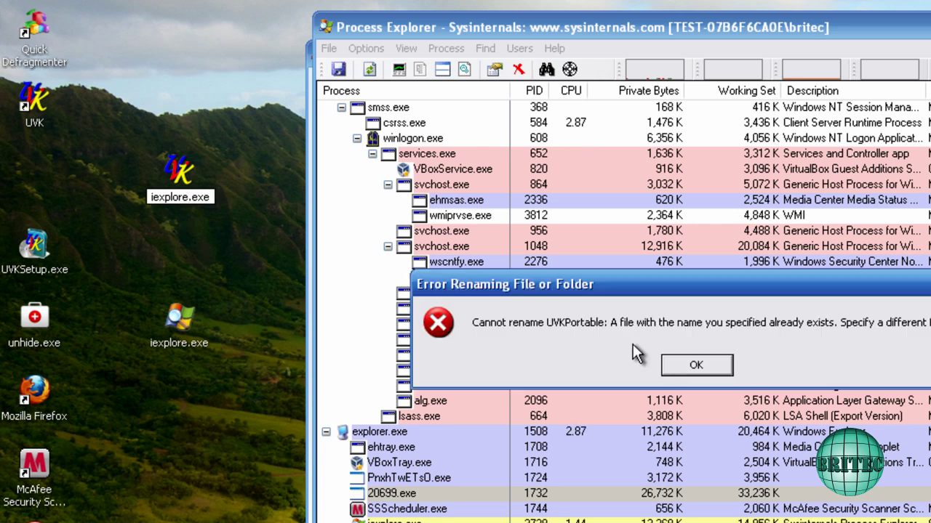
left_click(700, 367)
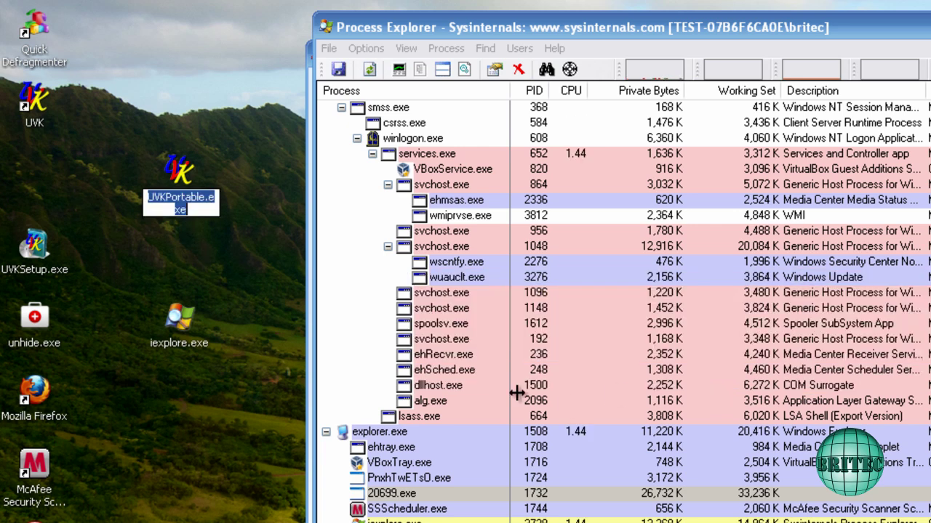
Step: Rename the Process Explorer file iexplore.exe on the desktop as iexplore2.exe
right_click(172, 341)
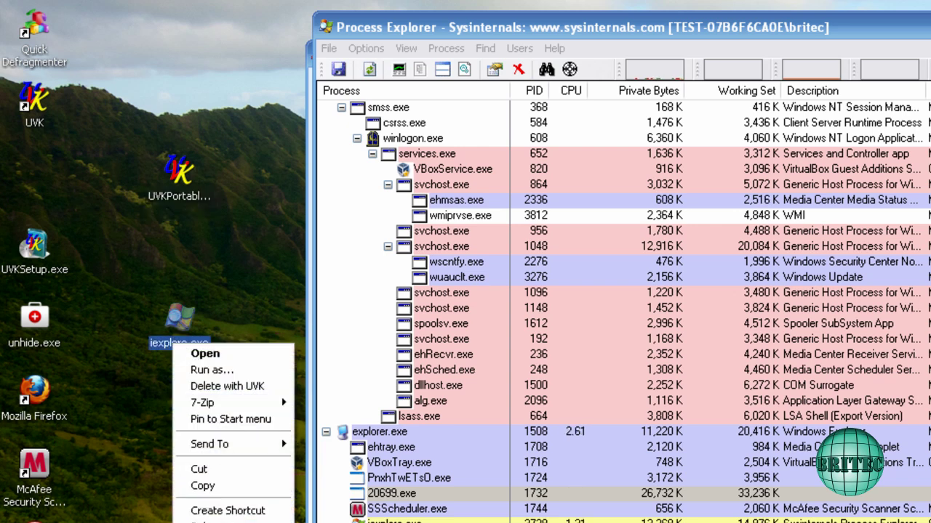
key("m")
left_click(188, 344)
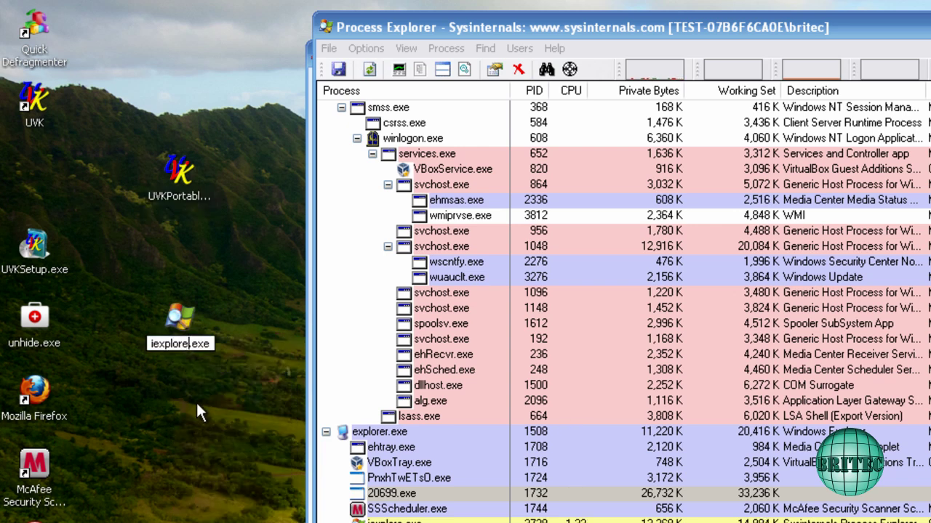
type("2")
key("Return")
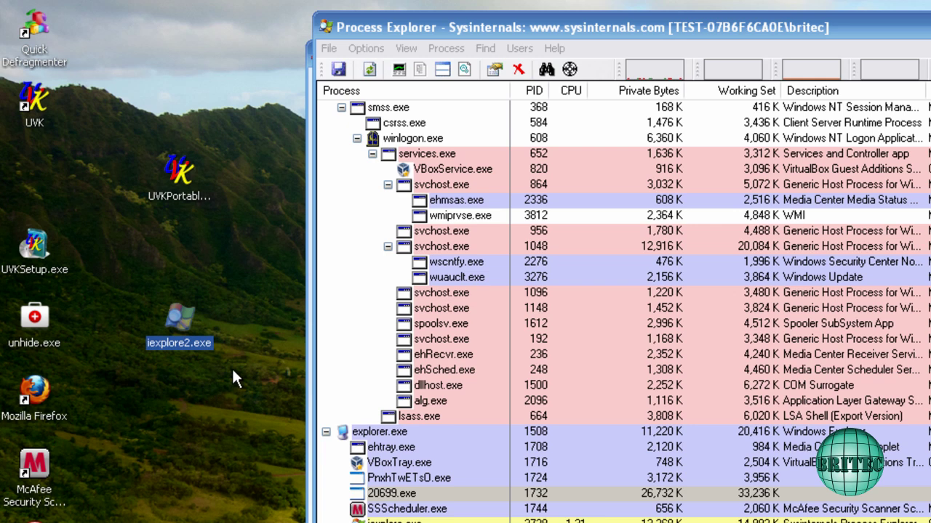
Step: Rename UVKPortable.exe on the desktop as iexplore.exe
right_click(173, 203)
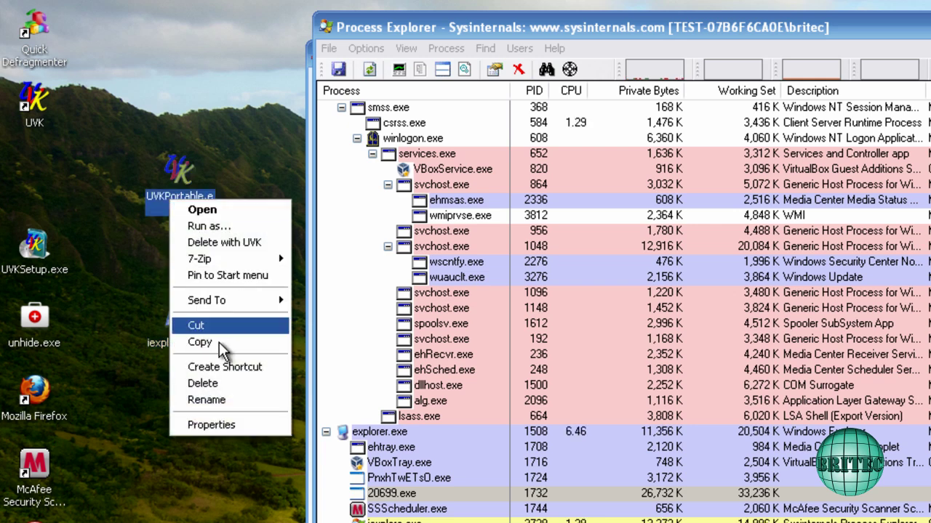
left_click(217, 397)
left_click_drag(205, 197, 125, 196)
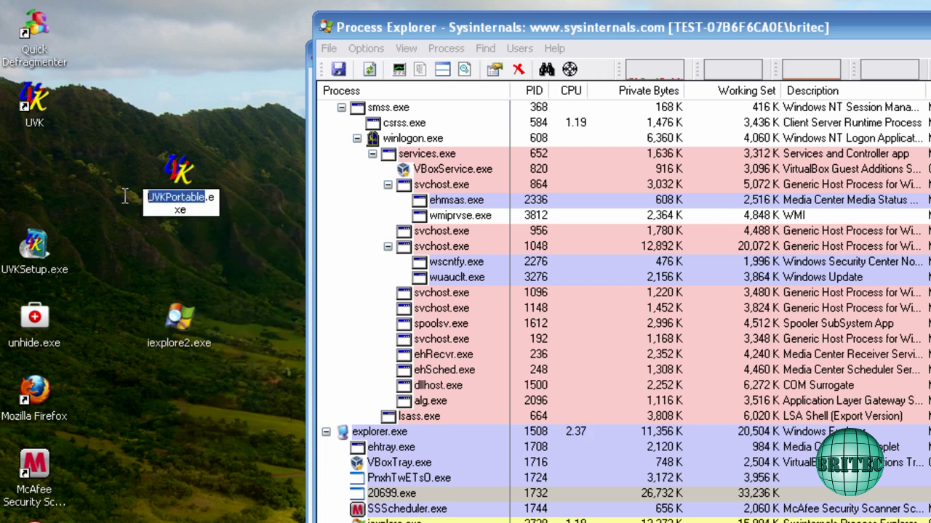
type("ie")
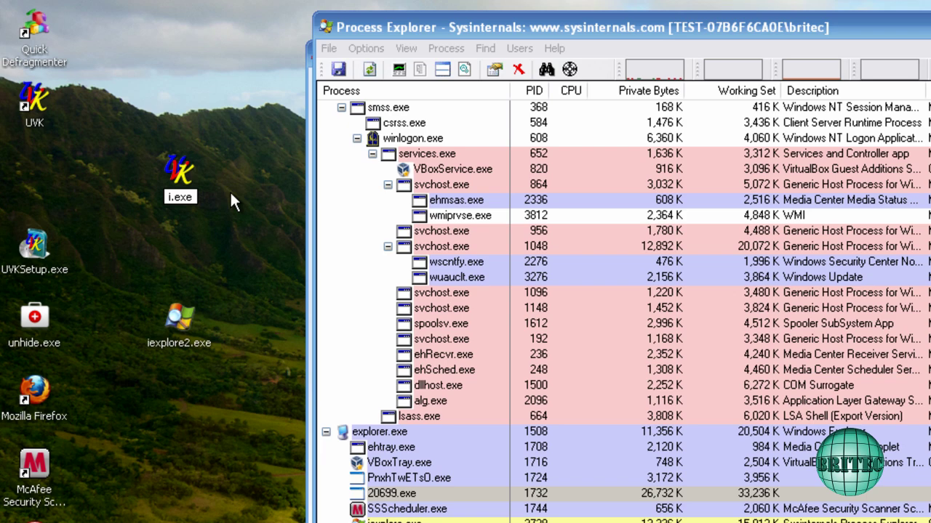
type("xplore")
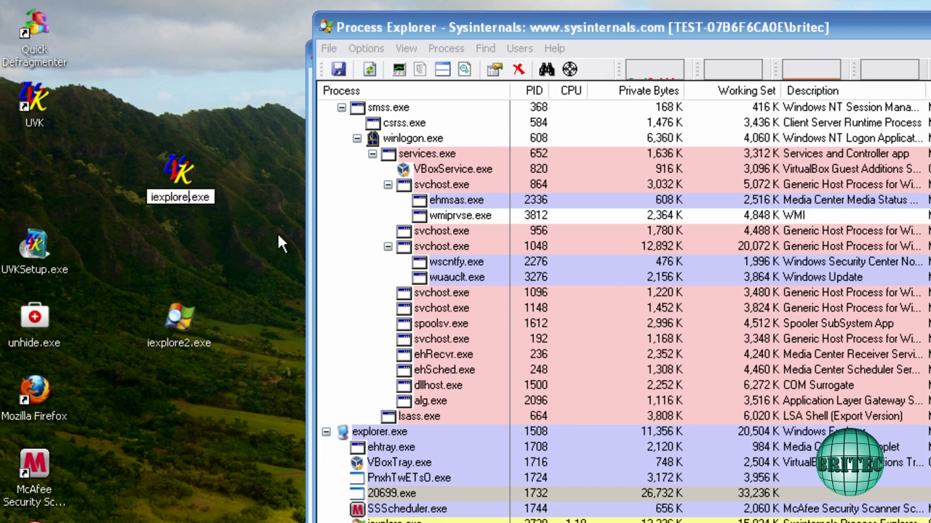
key("Return")
Step: Run the renamed UVK file past the security warning and decline the update to version 2.4.3.0
double_click(175, 170)
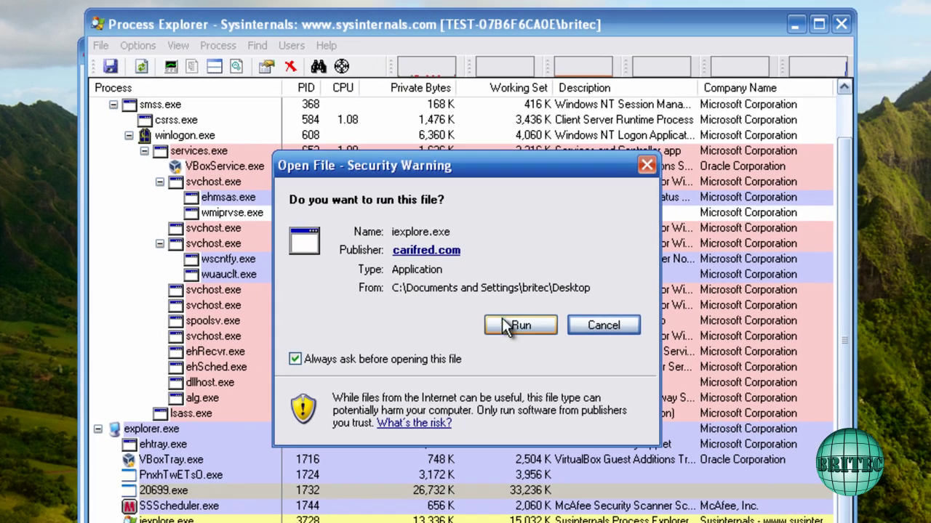
left_click(520, 326)
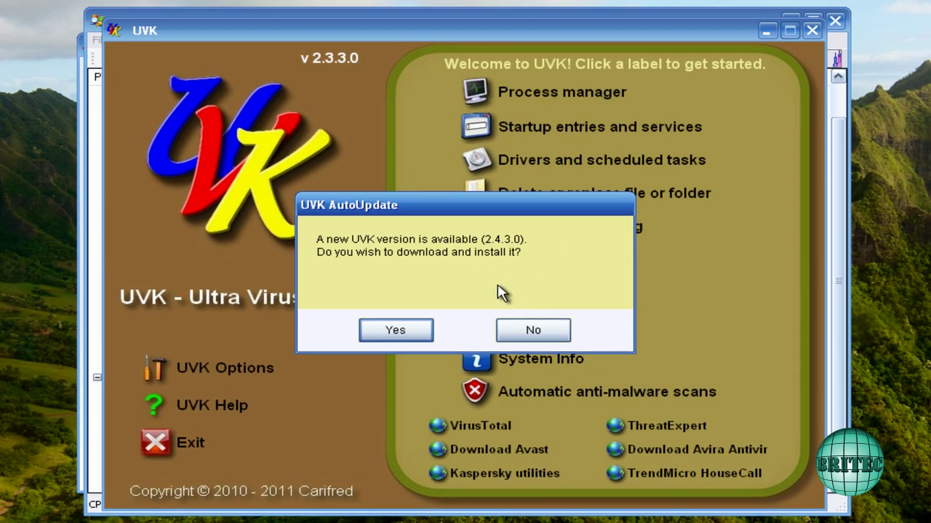
left_click(533, 329)
mouse_move(500, 32)
left_mouse_down()
mouse_move(473, 29)
mouse_move(490, 39)
left_mouse_up()
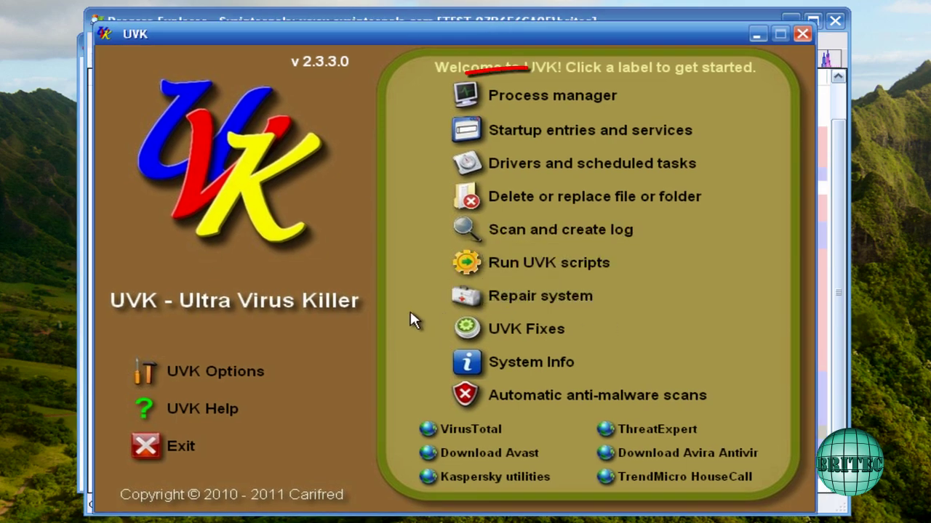
Step: Open UVK's process manager and select the PnxhTwETsO.exe process from the Temp folder
left_click(561, 95)
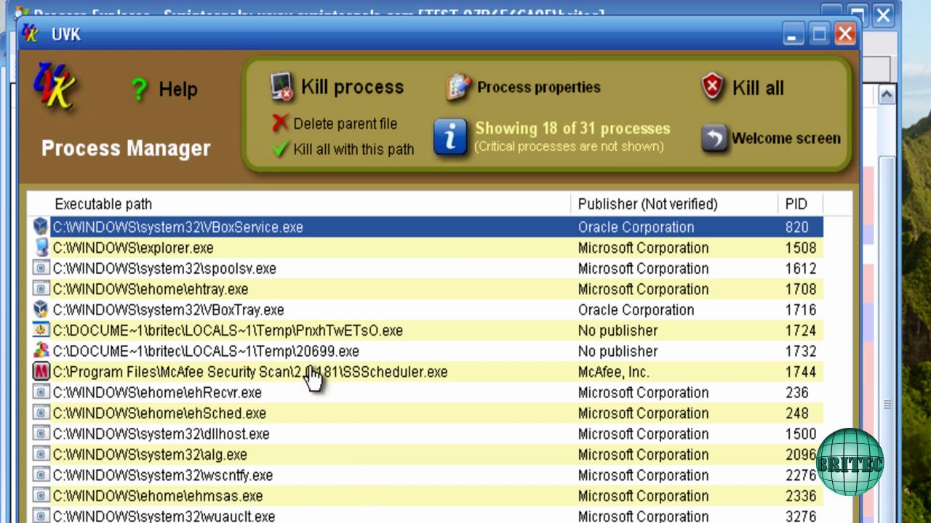
left_click(300, 333)
right_click(304, 333)
Step: Move the UVK window lower and minimize the Process Explorer window behind it
left_click(394, 42)
left_click_drag(393, 41, 403, 209)
left_click(829, 16)
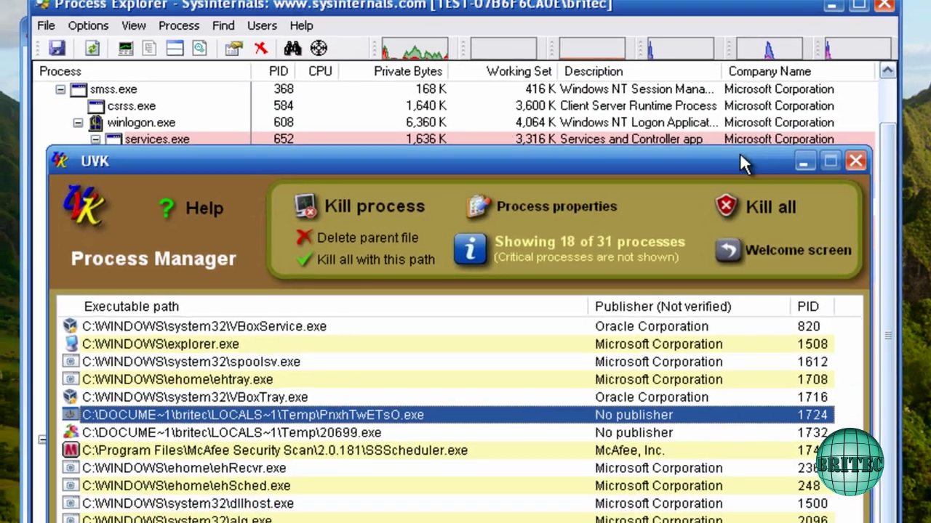
left_click_drag(490, 132, 480, 132)
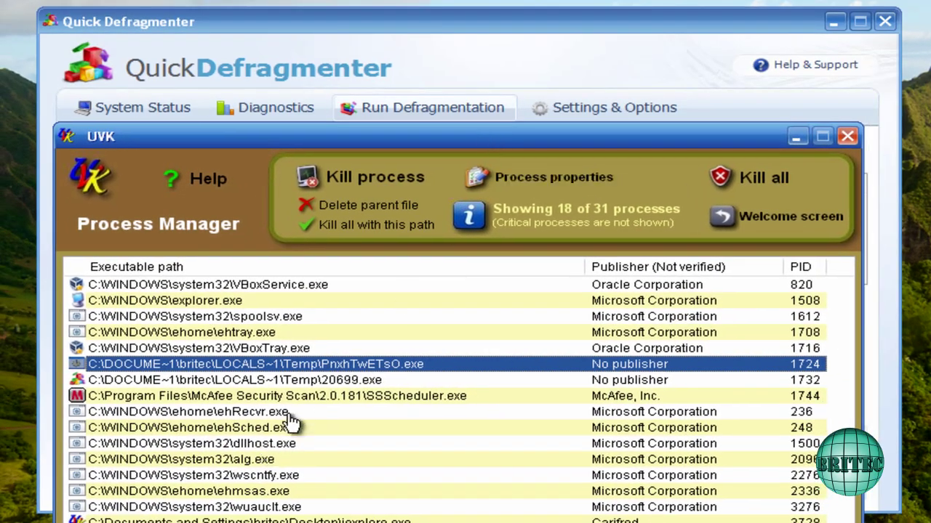
Step: Kill the PnxhTwETsO.exe process and delete its file, confirming the prompts
right_click(251, 370)
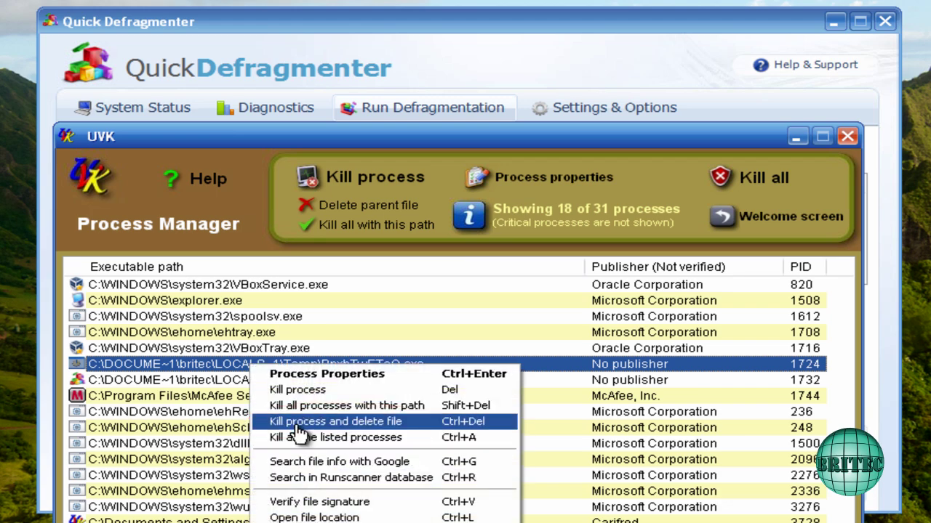
left_click(298, 429)
left_click(392, 468)
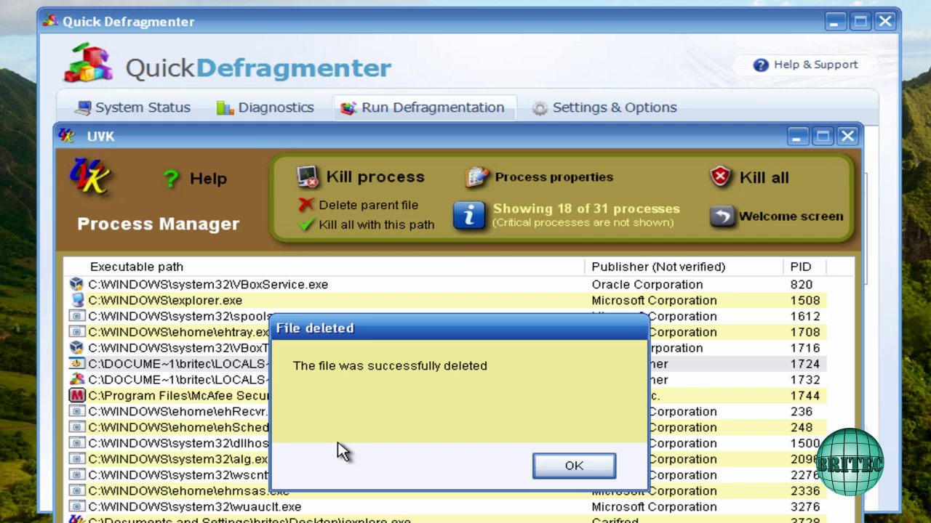
left_click(556, 469)
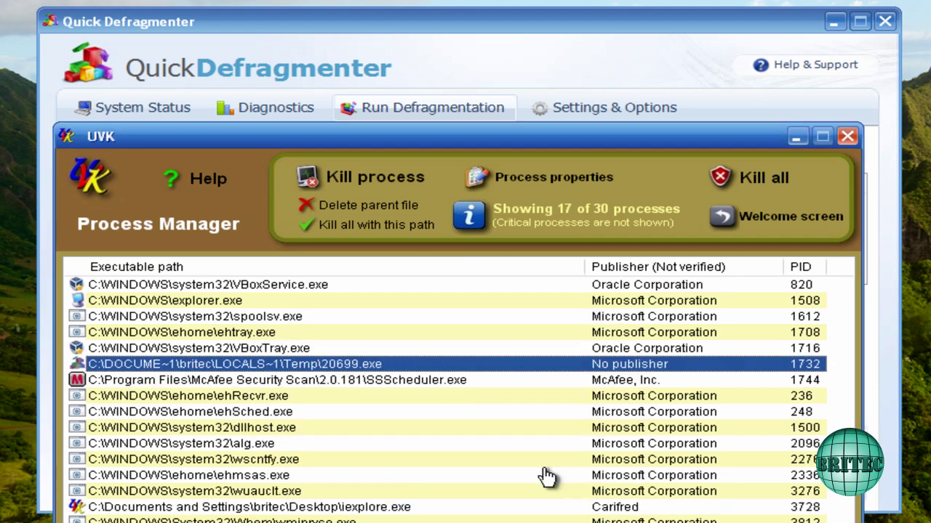
Step: Kill the 20699.exe process and delete its executable file, confirming the prompts
right_click(268, 368)
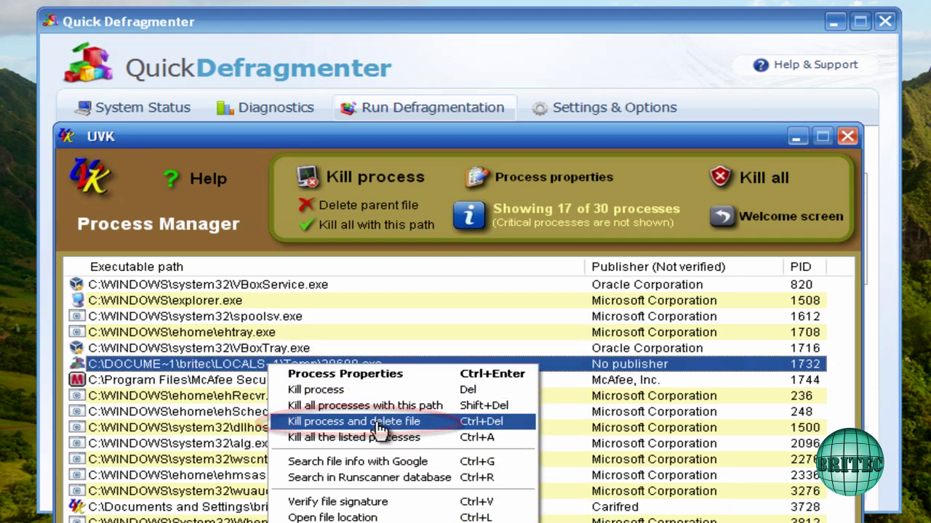
left_click(378, 423)
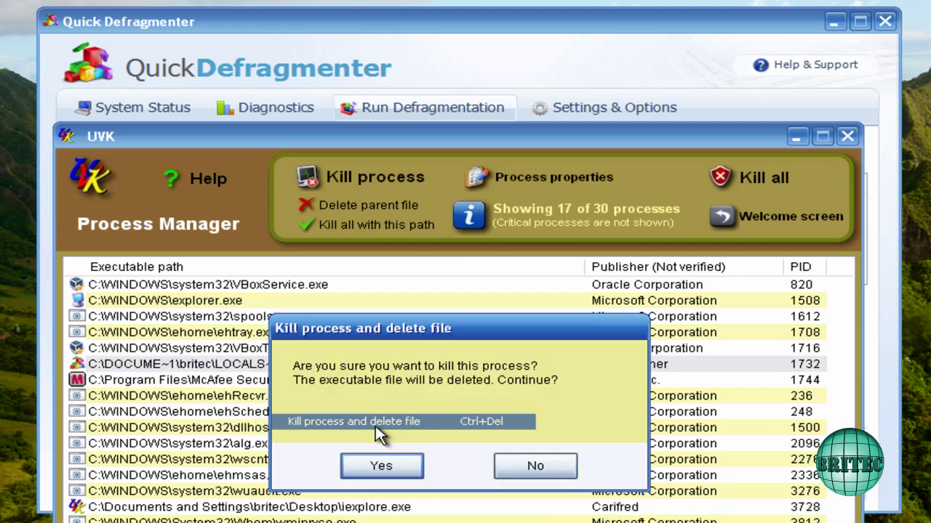
left_click(381, 472)
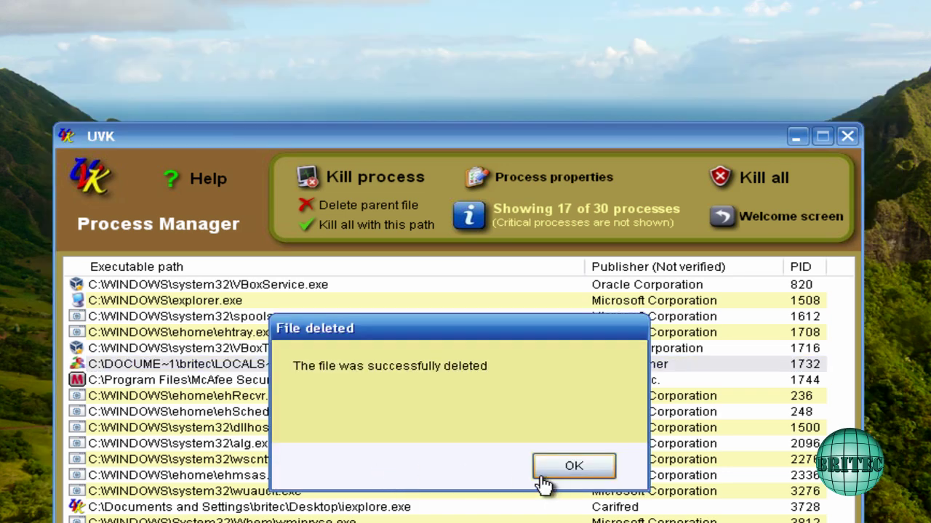
left_click(565, 471)
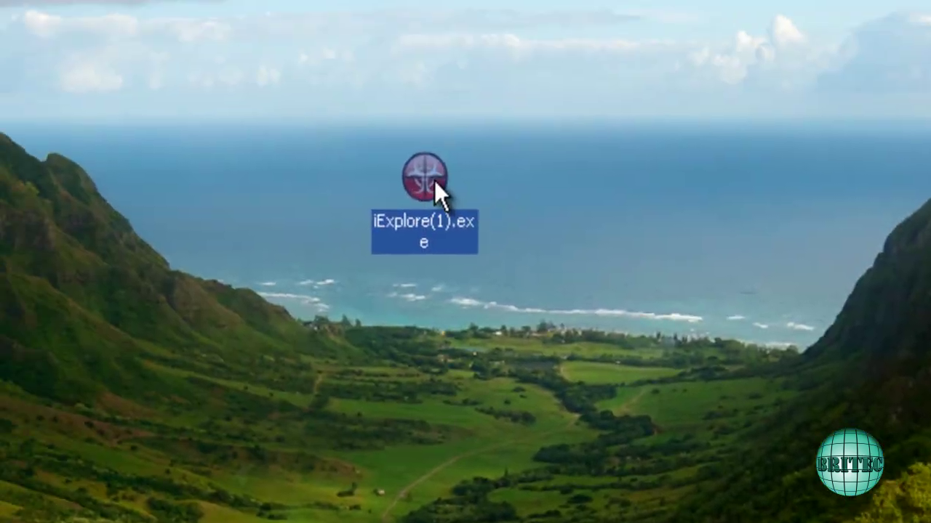
Step: Run Rkill through iExplore(1).exe on the desktop, accept the security warning and close the resulting log
double_click(434, 182)
left_click(544, 336)
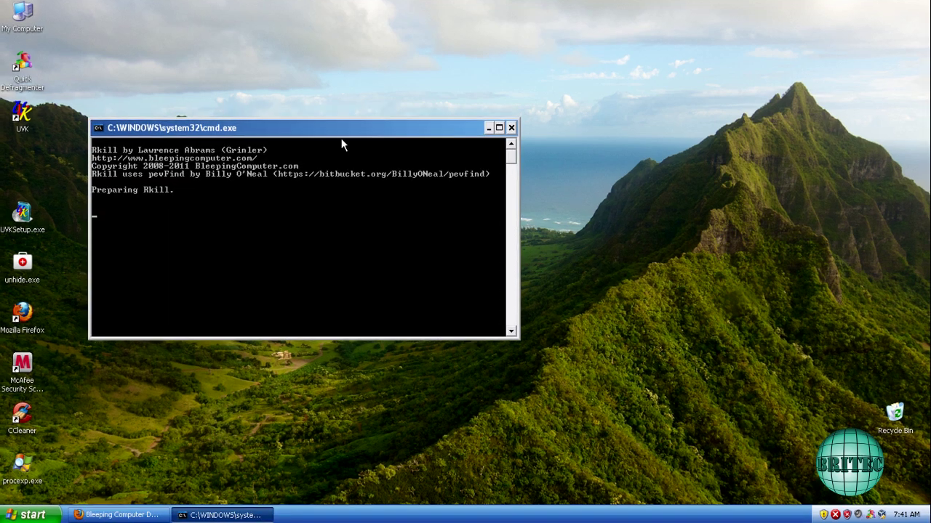
left_click_drag(316, 133, 483, 136)
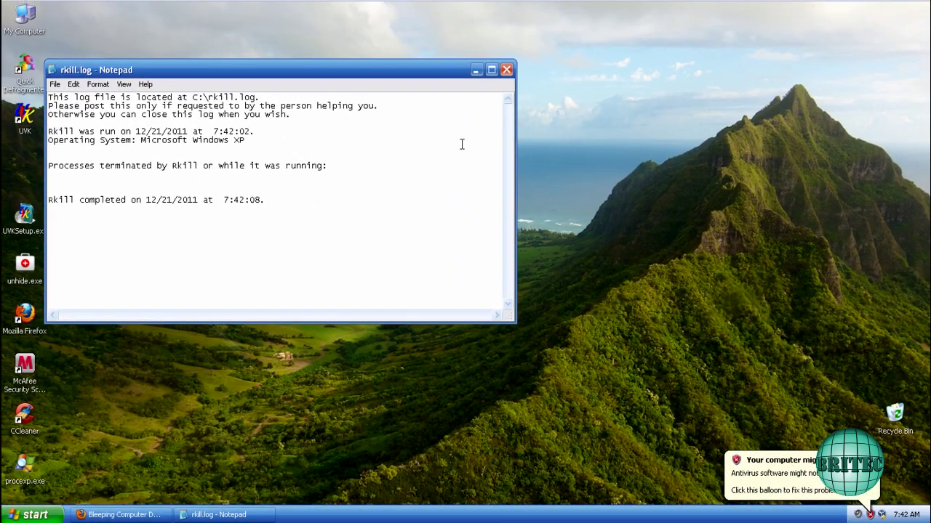
left_click(506, 70)
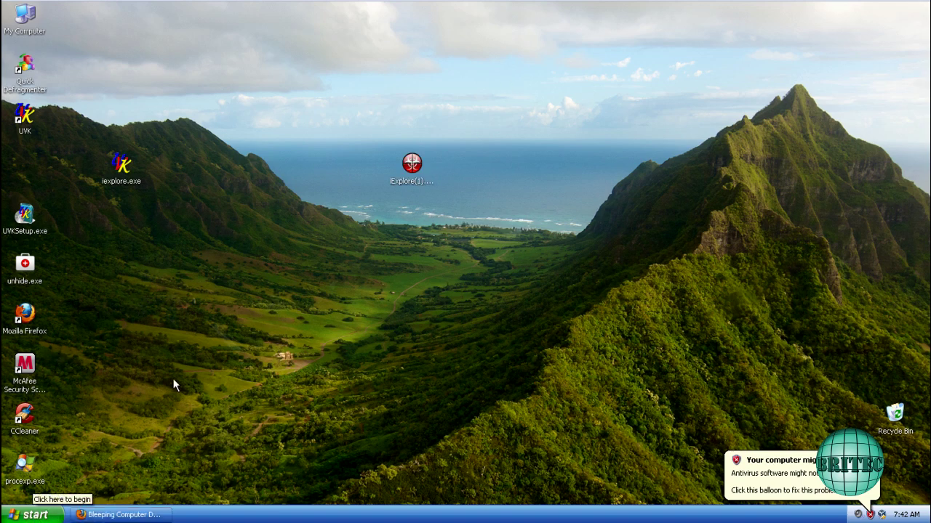
Step: Launch Mozilla Firefox from the desktop to check that it opens, and close its window
left_click(23, 312)
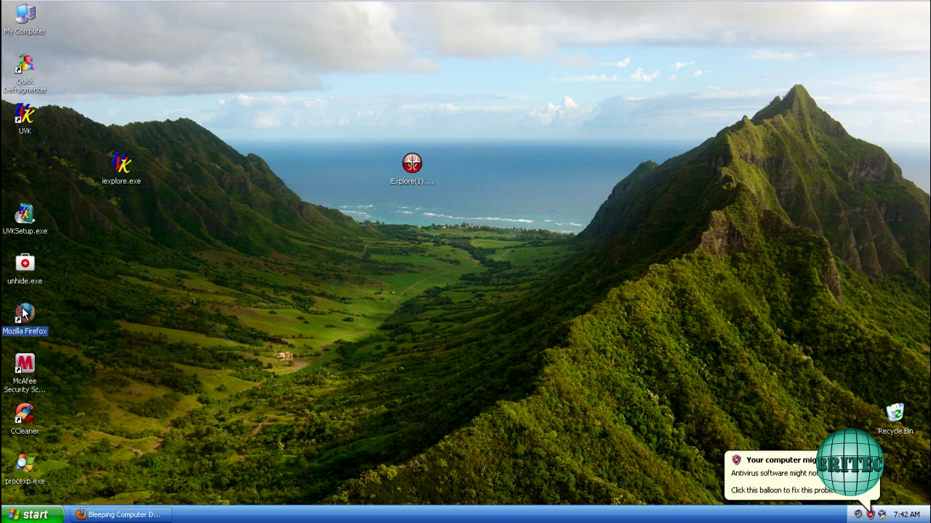
double_click(23, 313)
left_click(924, 8)
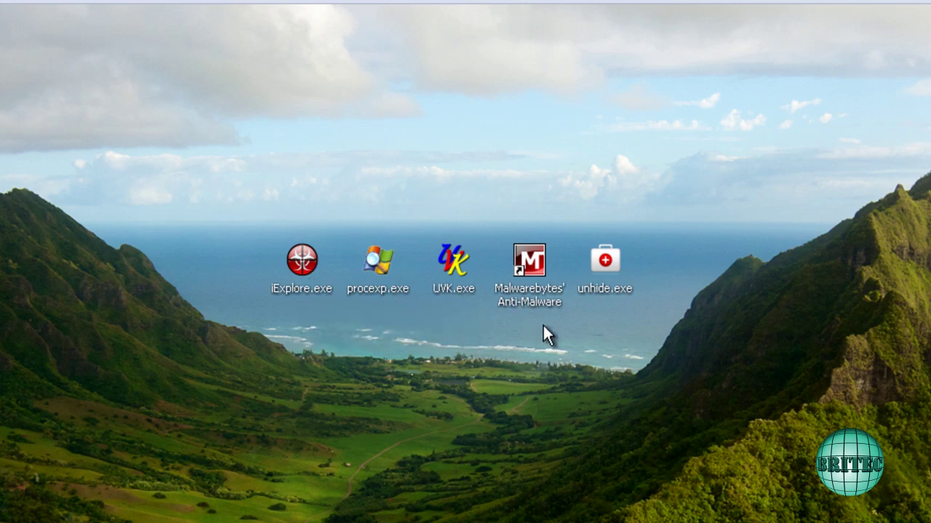
Step: Examine the folders in C:\WINDOWS and its system32 subfolder for hidden items, and close the window
mouse_move(607, 288)
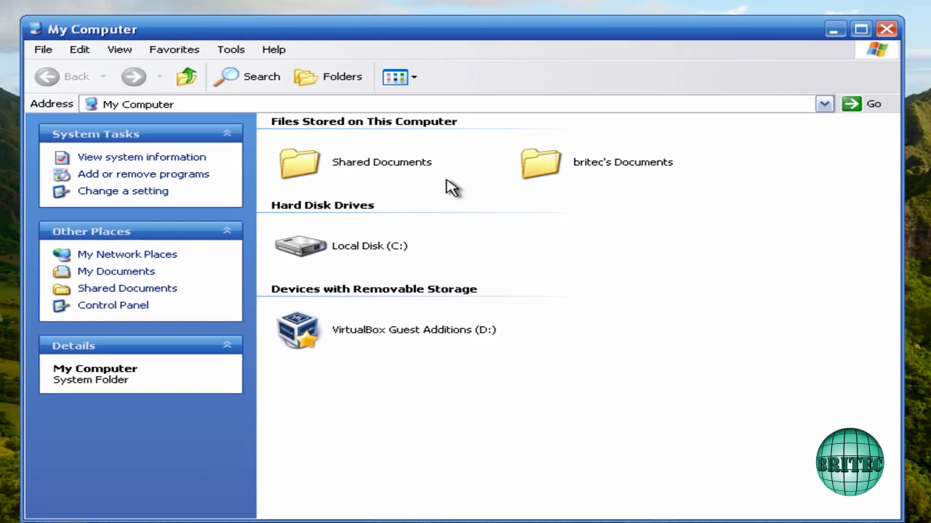
double_click(349, 250)
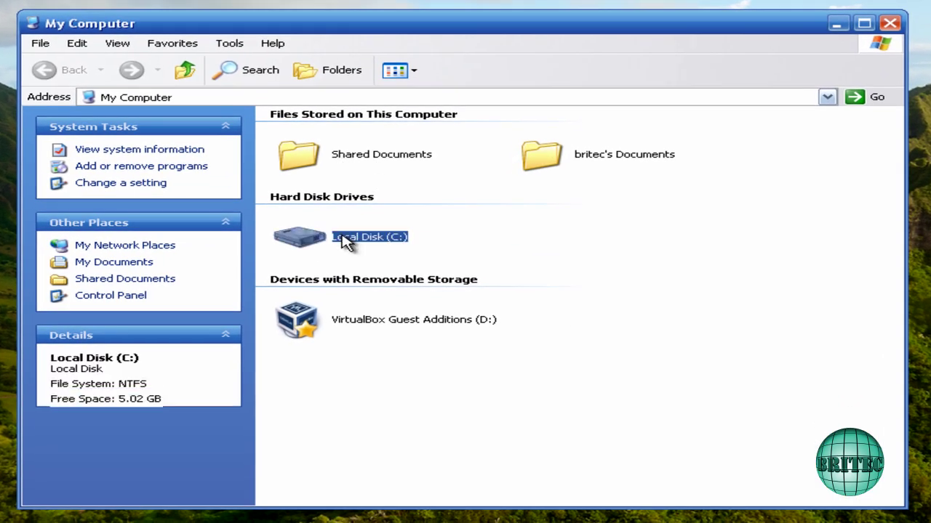
double_click(329, 178)
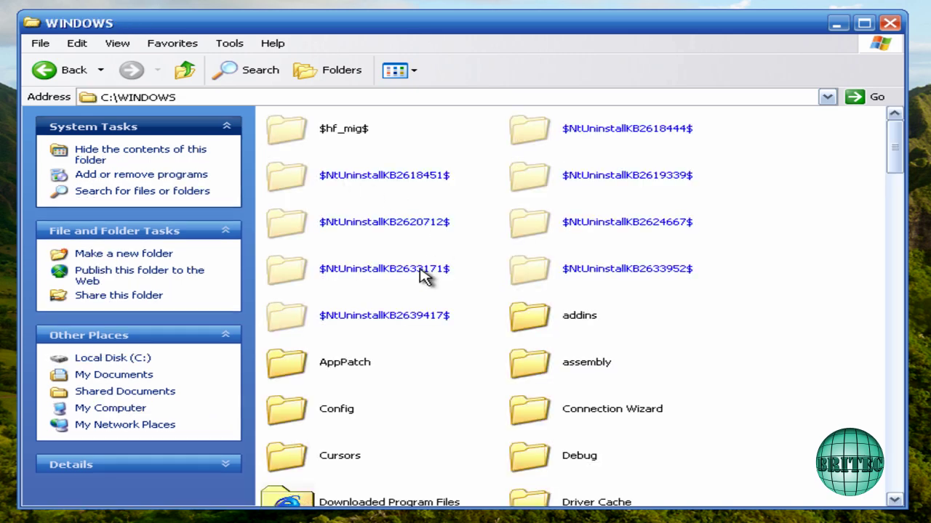
scroll(538, 425, "down", 5)
scroll(544, 418, "down", 10)
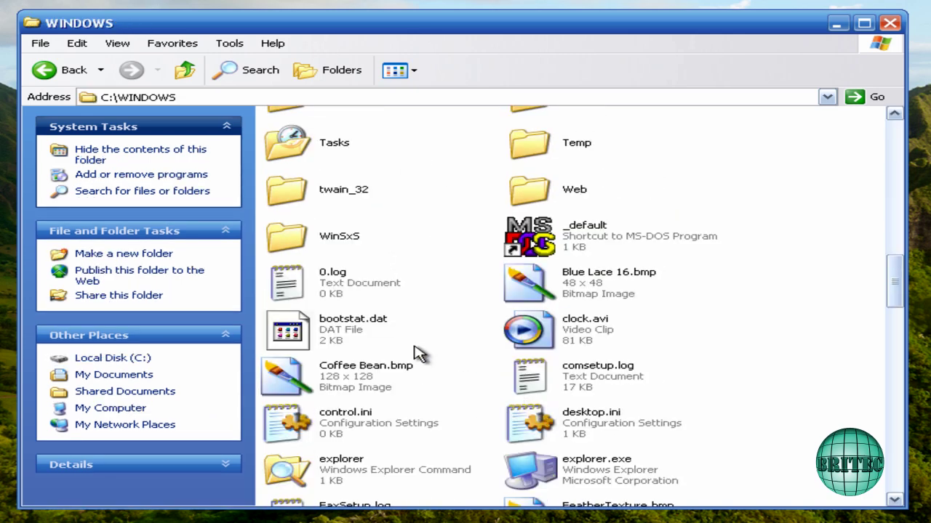
scroll(713, 316, "up", 5)
scroll(712, 316, "up", 3)
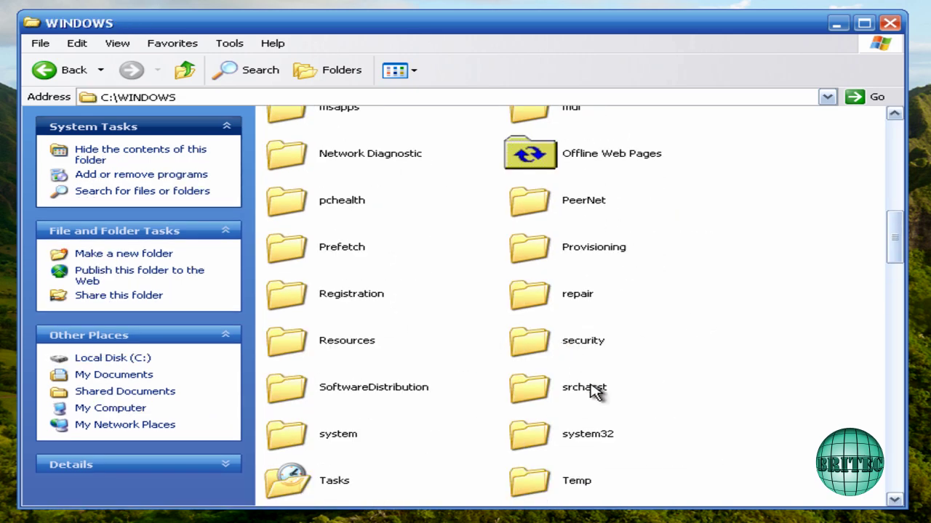
left_click(554, 436)
double_click(554, 436)
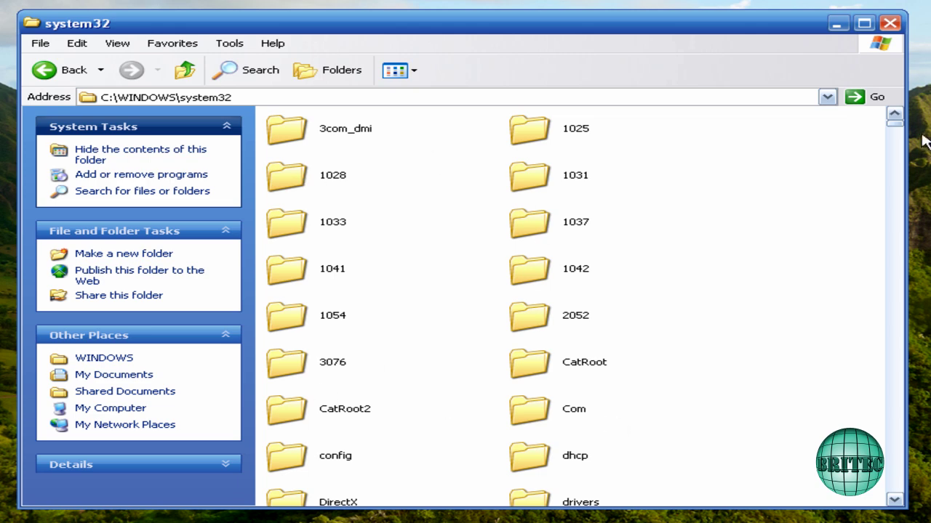
left_click(889, 22)
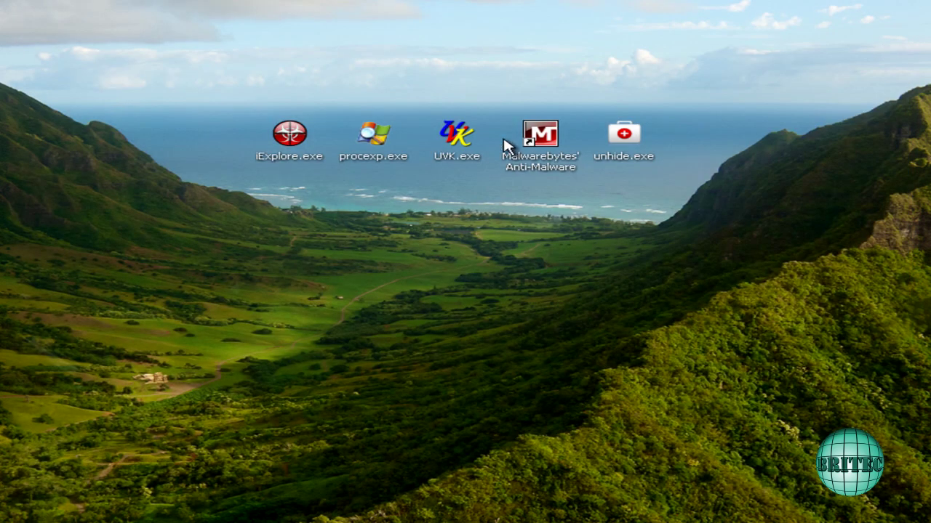
Step: Open Malwarebytes' Anti-Malware, check for database updates and dismiss the resulting message
double_click(546, 138)
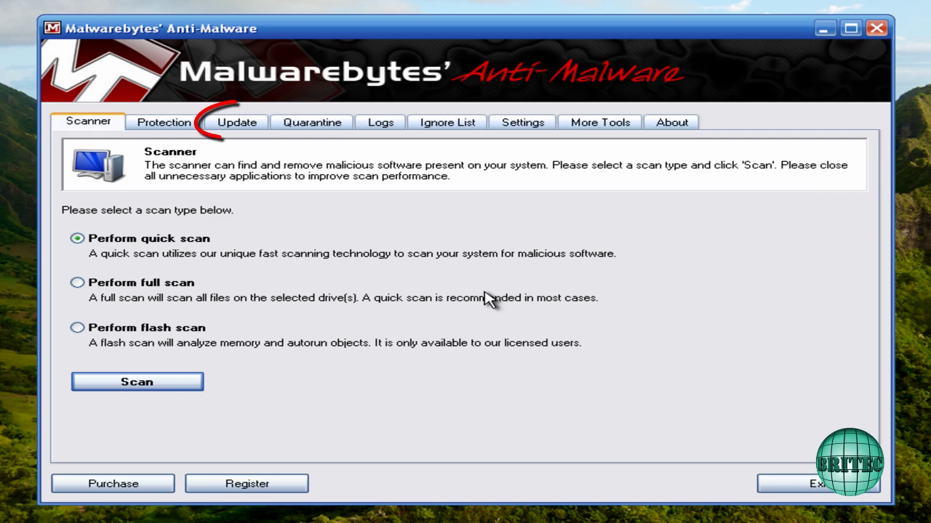
left_click(234, 122)
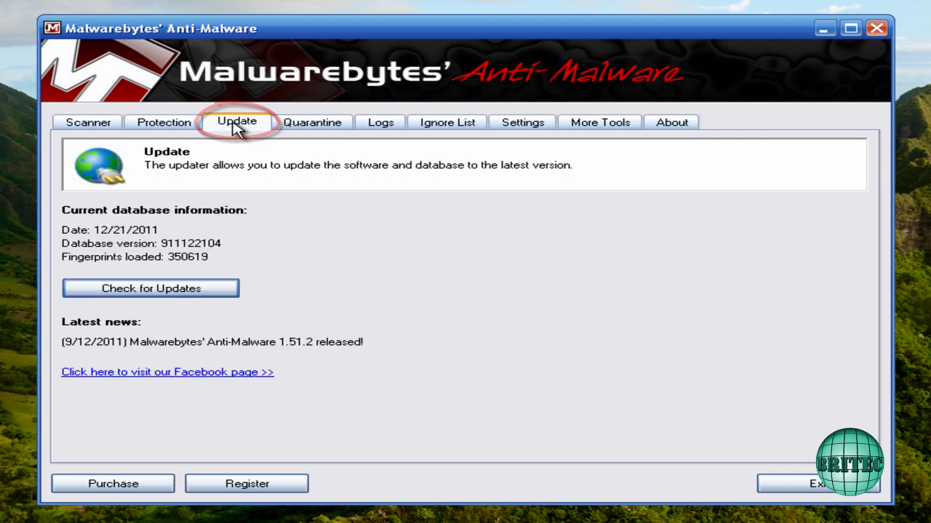
left_click(131, 291)
left_click(457, 302)
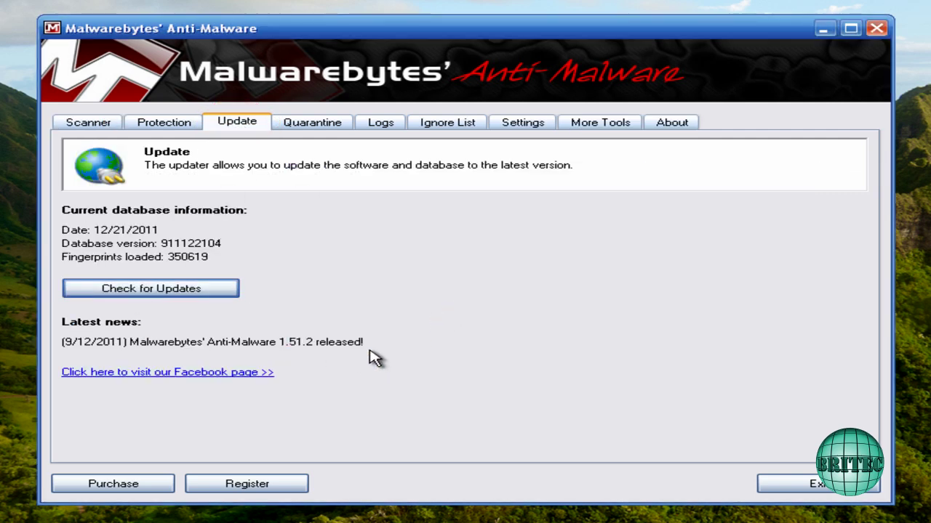
Step: Run a quick scan of the system and dismiss the completion message
left_click(95, 121)
left_click(77, 283)
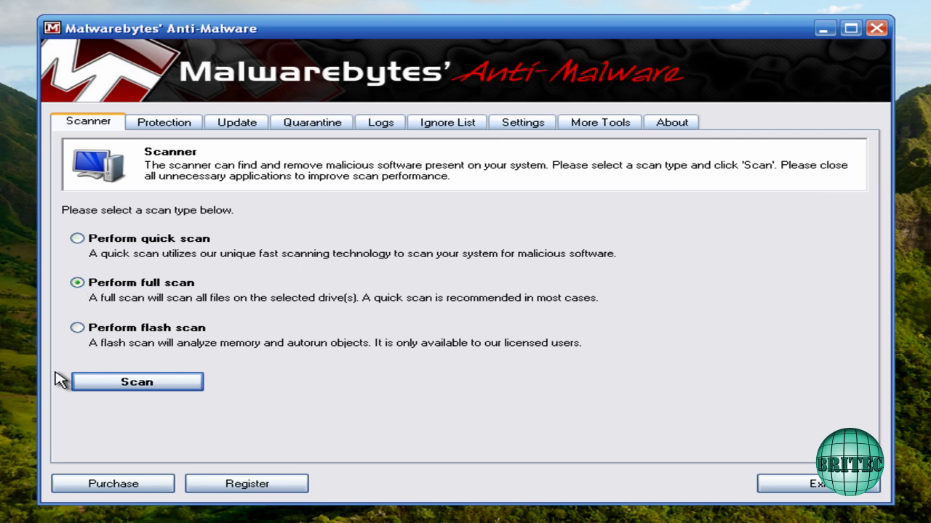
left_click(104, 241)
left_click(128, 384)
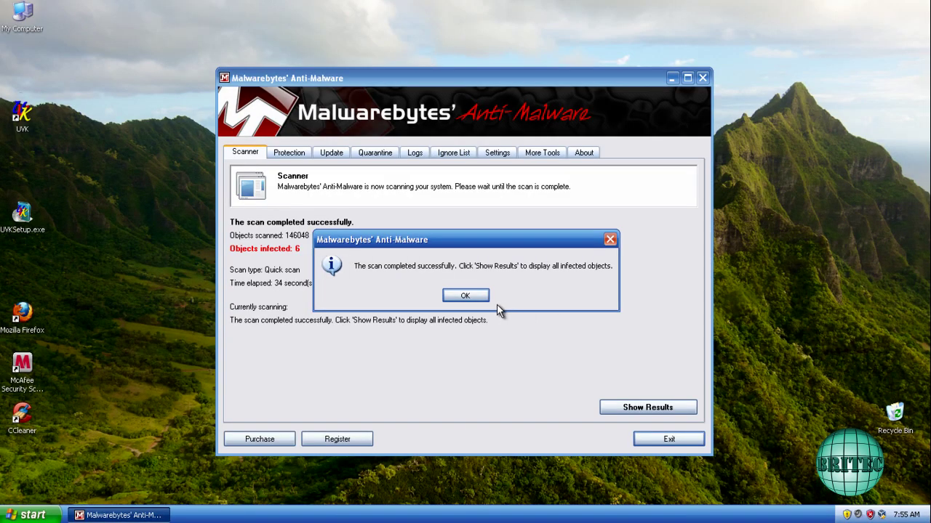
left_click(466, 297)
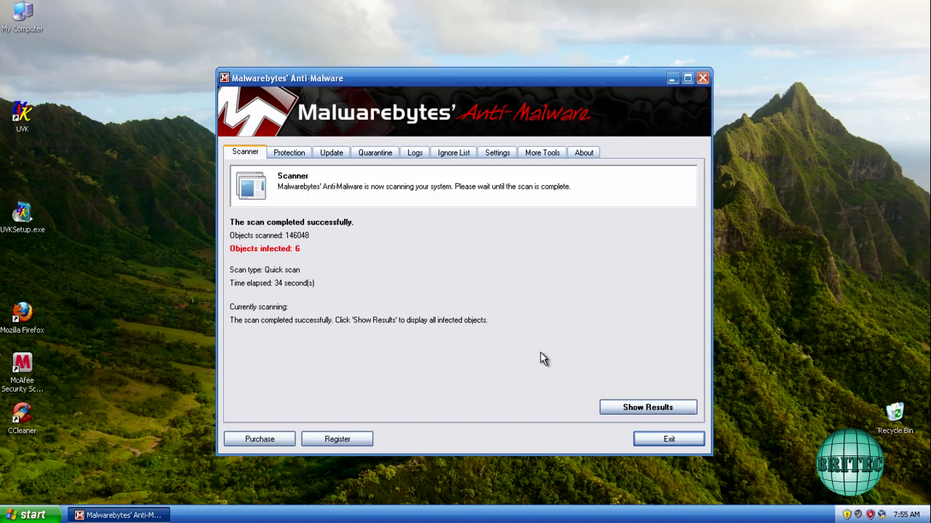
Step: Remove all checked threats from the scan results, close the log, accept the restart prompt and close the scanner window
left_click(642, 410)
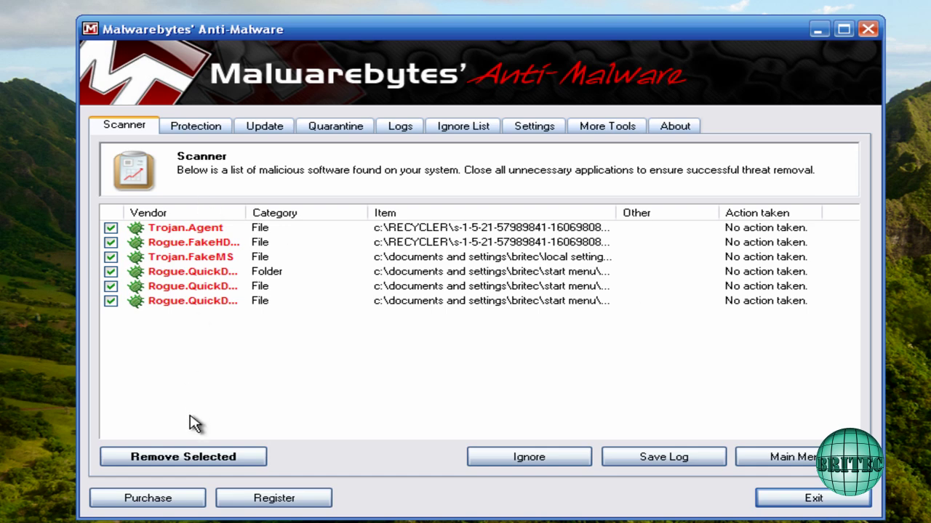
left_click(185, 455)
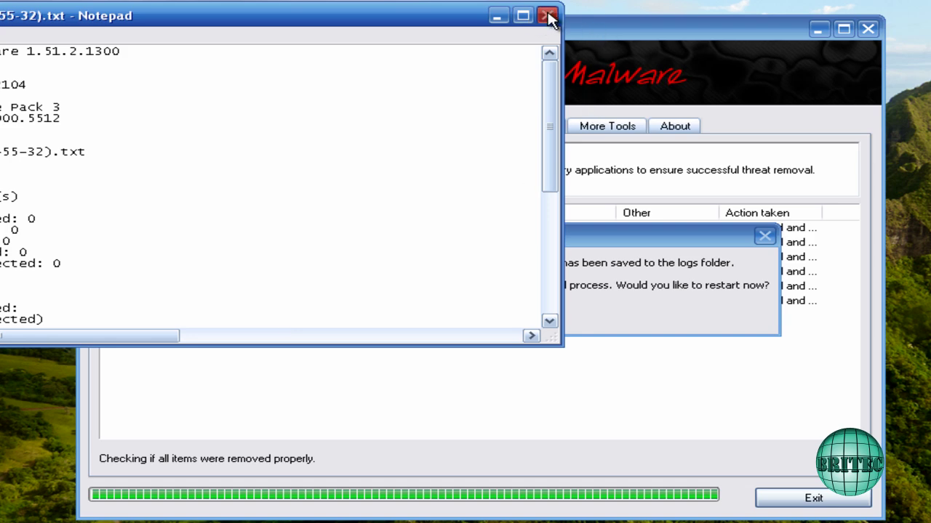
left_click(548, 17)
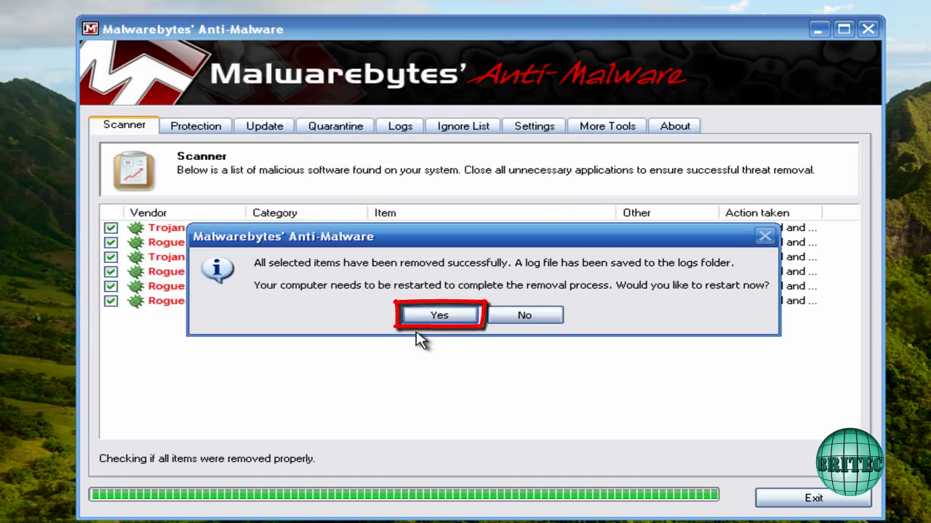
left_click(466, 317)
left_click(865, 27)
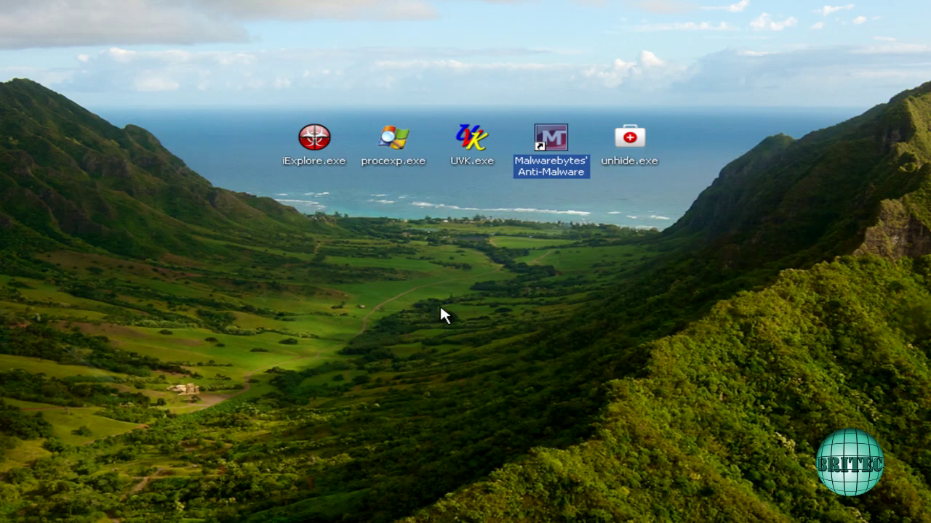